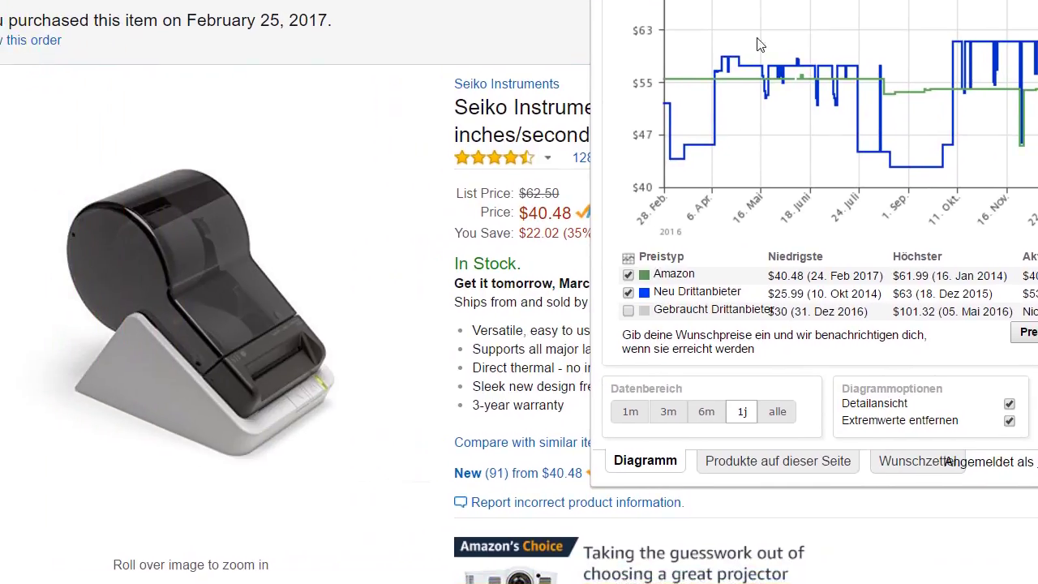
Step: Bring Smart Label Printer 450 to the front from the taskbar
{"action": "mouse_move", "coordinate": [309, 235]}
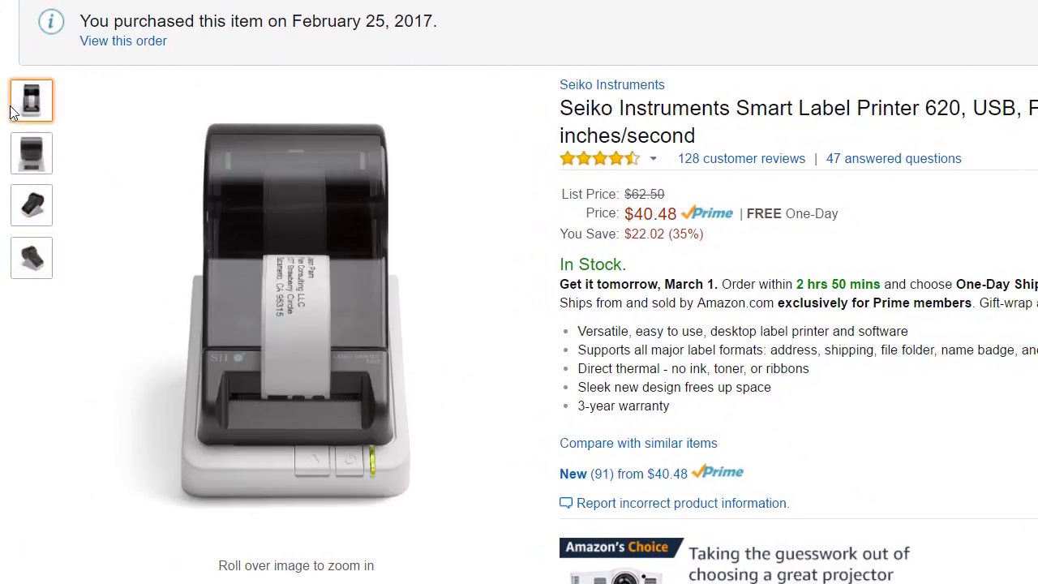
{"action": "mouse_move", "coordinate": [27, 154]}
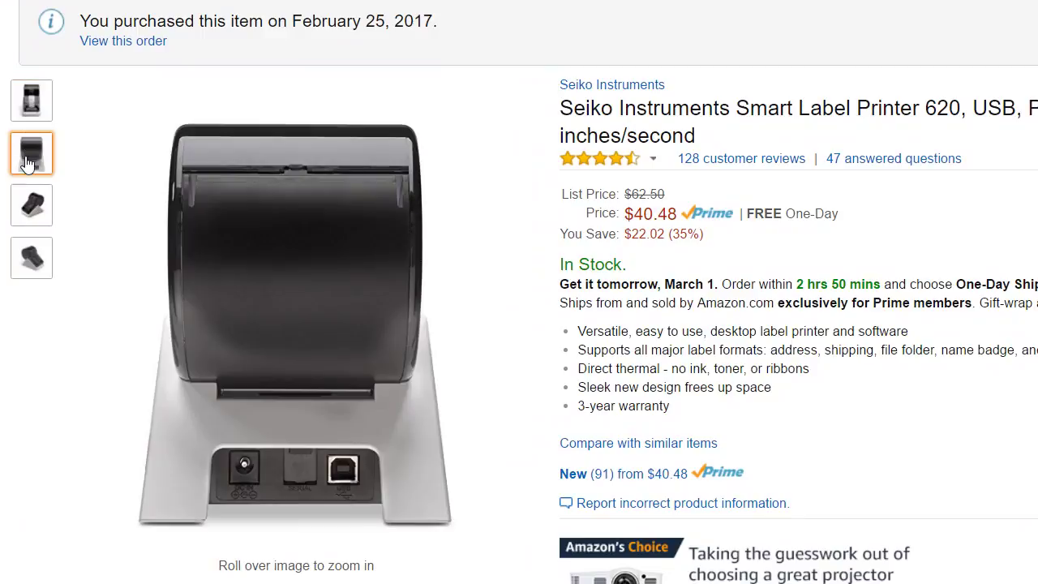
{"action": "mouse_move", "coordinate": [33, 258]}
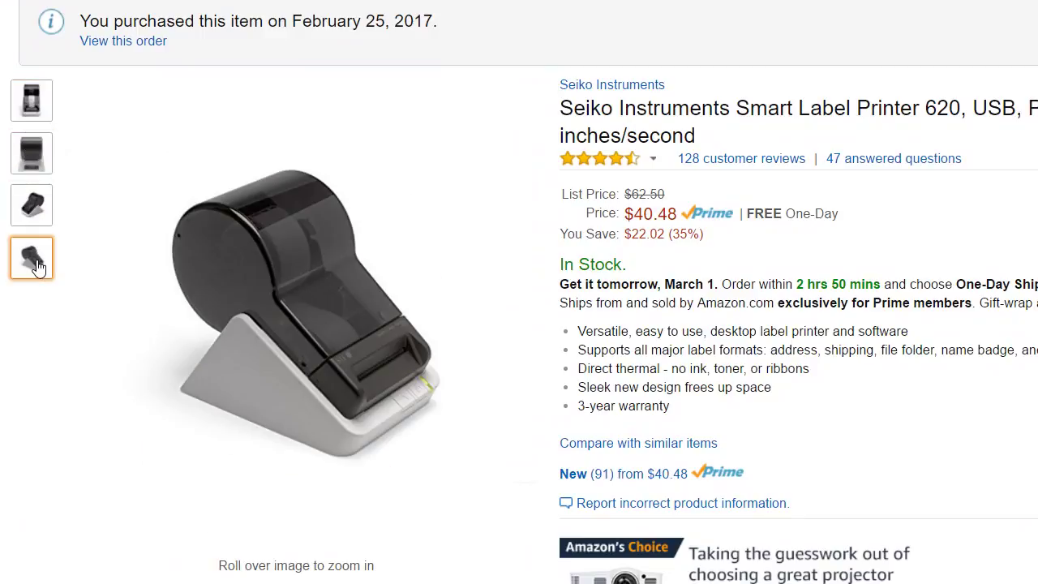
{"action": "mouse_move", "coordinate": [48, 169]}
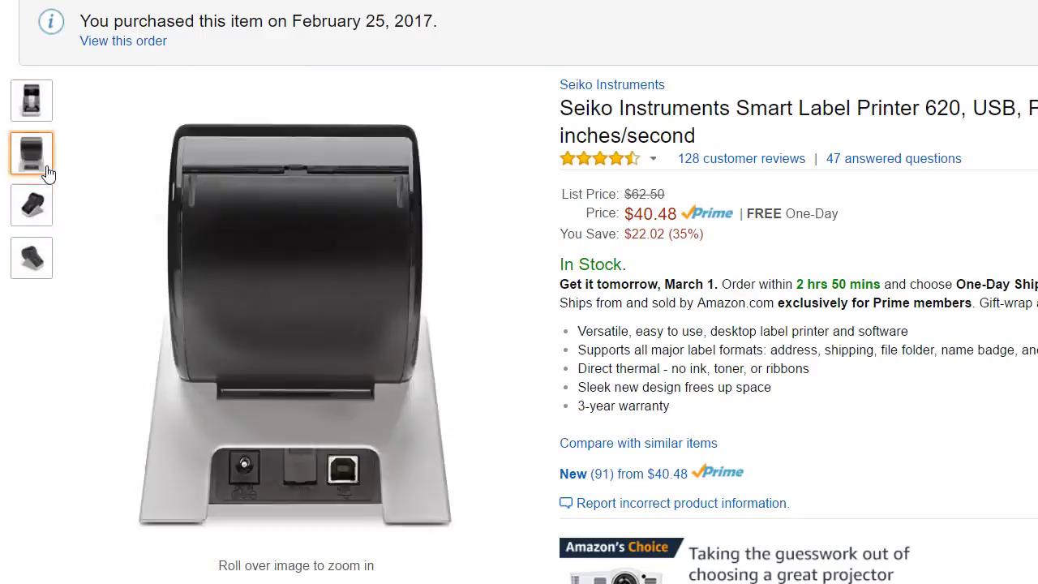
{"action": "mouse_move", "coordinate": [51, 112]}
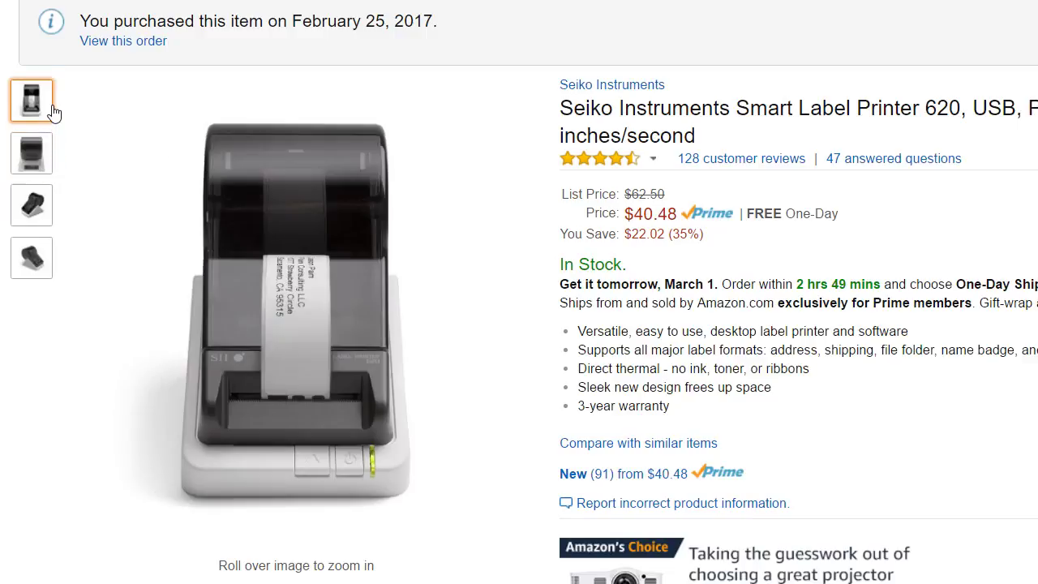
{"action": "mouse_move", "coordinate": [234, 378]}
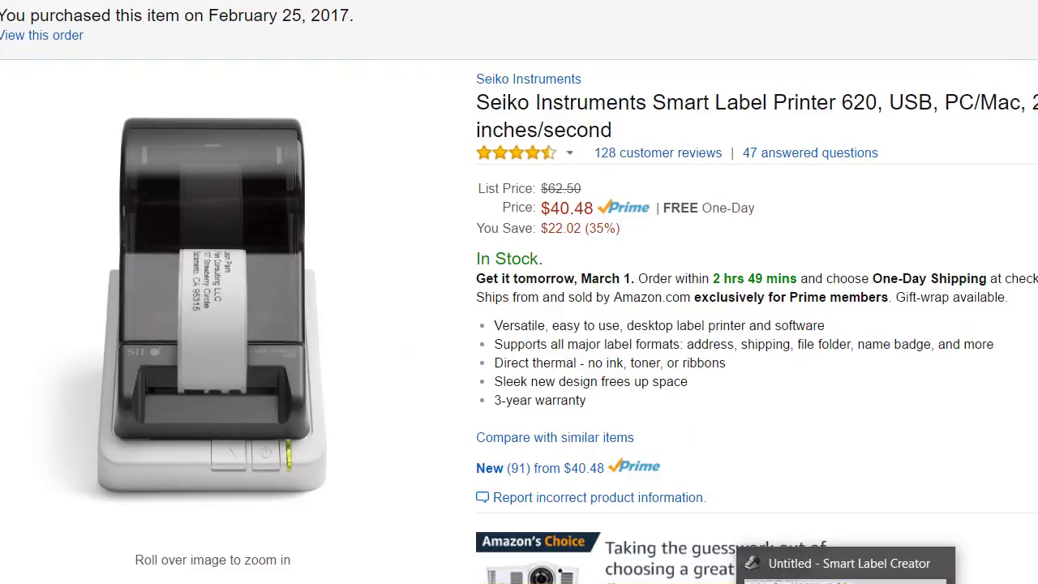
{"action": "left_click", "coordinate": [811, 567]}
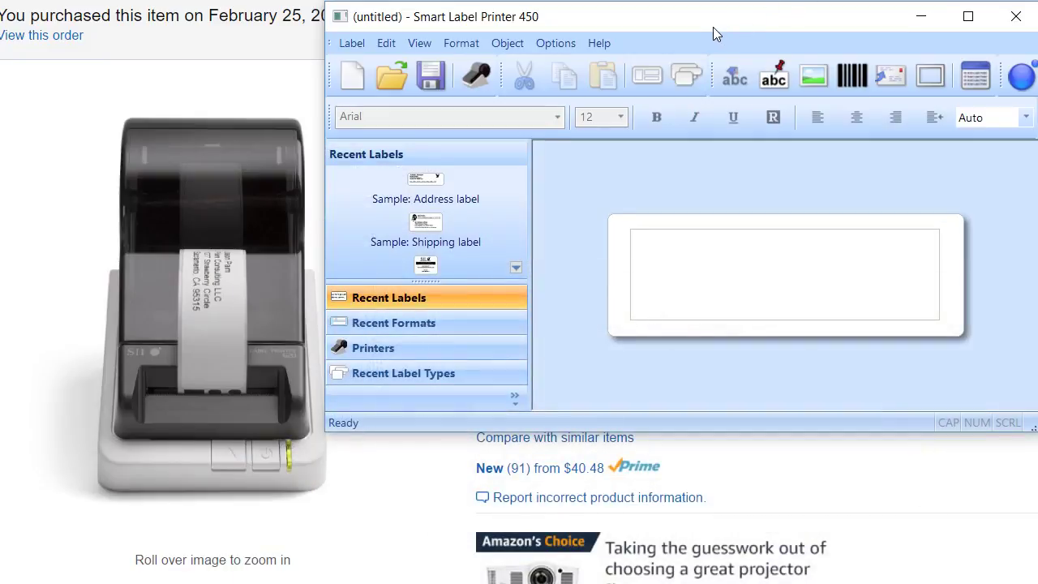
Step: Position the program window over the left-centre of the screen
{"action": "left_click_drag", "start_coordinate": [713, 26], "coordinate": [497, 86]}
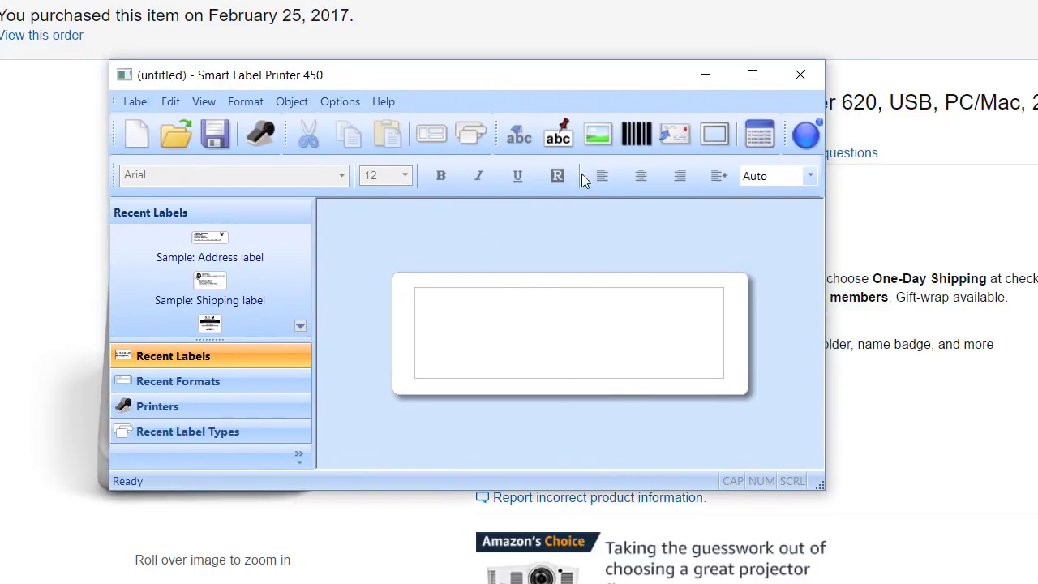
{"action": "left_click_drag", "start_coordinate": [542, 85], "coordinate": [554, 90]}
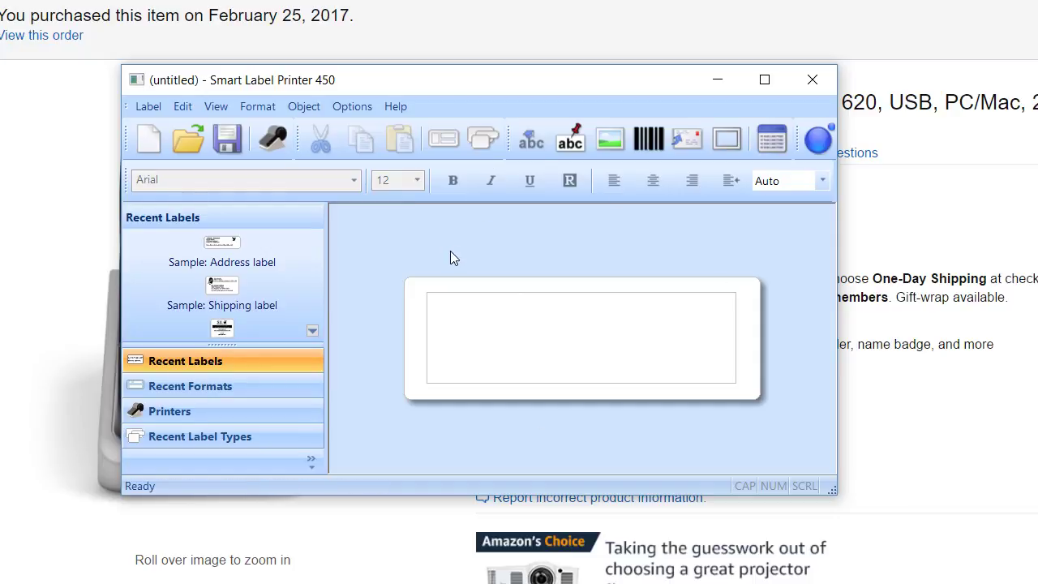
{"action": "left_click_drag", "start_coordinate": [436, 84], "coordinate": [438, 57]}
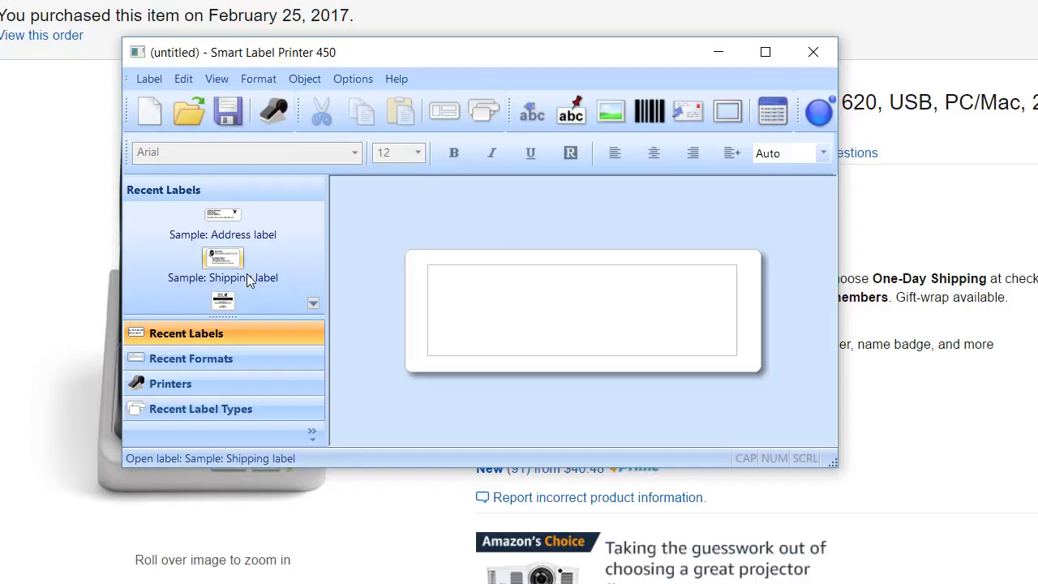
Step: Type 'Test' on the label, followed by four lines of filler letters
{"action": "left_click", "coordinate": [465, 295]}
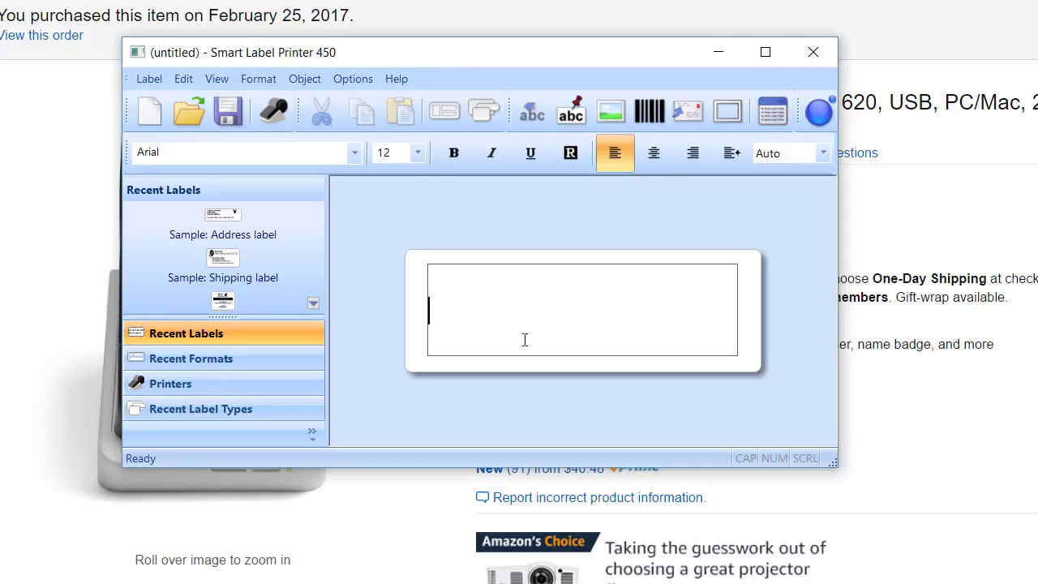
{"action": "type", "text": "Test"}
{"action": "key", "text": "ctrl+a"}
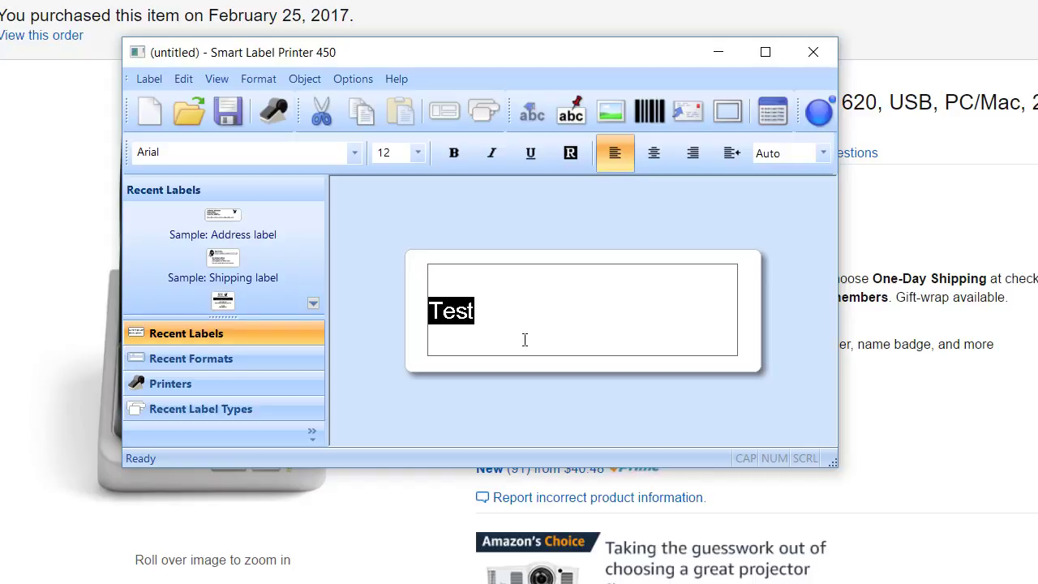
{"action": "key", "text": "End"}
{"action": "key", "text": "Return"}
{"action": "type", "text": "fsdfsfs"}
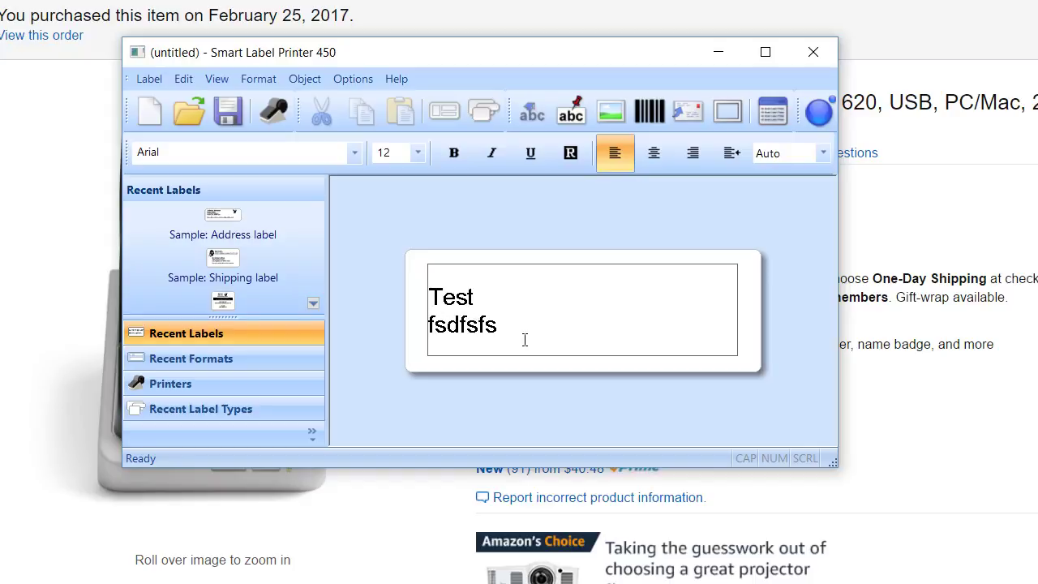
{"action": "key", "text": "Return"}
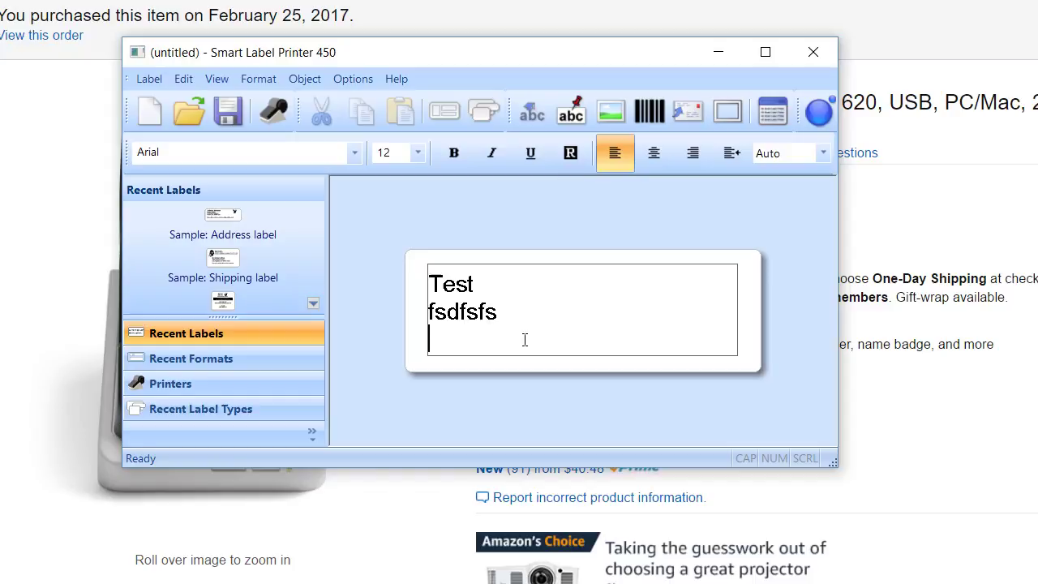
{"action": "type", "text": "sfsfsfsdf"}
{"action": "key", "text": "Return"}
{"action": "type", "text": "sdfsfsds"}
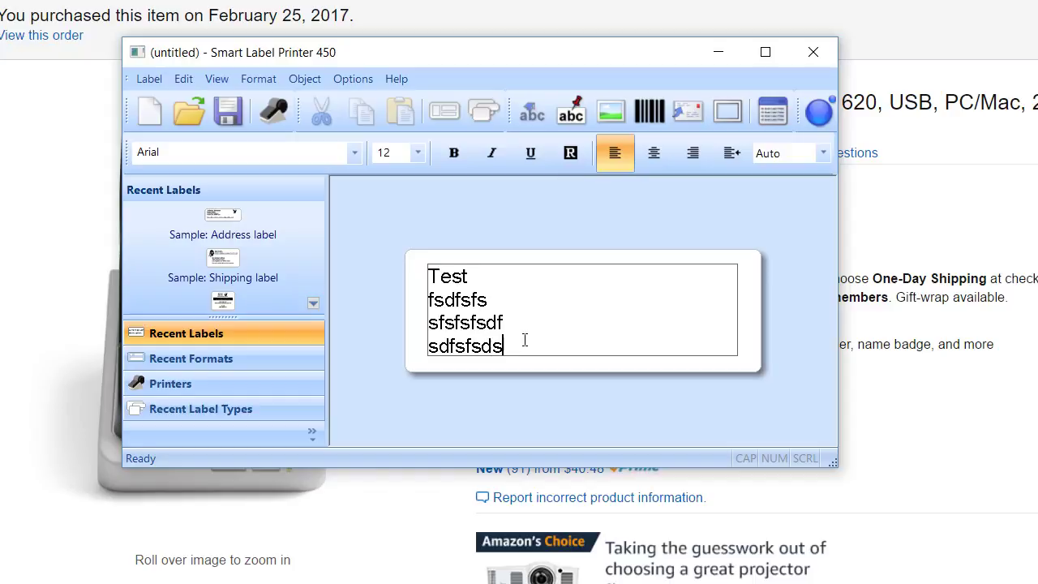
{"action": "key", "text": "Return"}
{"action": "type", "text": "sdfsdfsfsfs"}
Step: Add six more filler-letter lines so eleven lines fill the label
{"action": "key", "text": "Return"}
{"action": "type", "text": "dfsfsfs dsfsd"}
{"action": "type", "text": "fsdfsdfddsfdd"}
{"action": "key", "text": "Return"}
{"action": "type", "text": "sdfsdfsdfsdf"}
{"action": "key", "text": "Return"}
{"action": "type", "text": "dsfdsdsfsfsd"}
{"action": "key", "text": "Return"}
{"action": "type", "text": "s"}
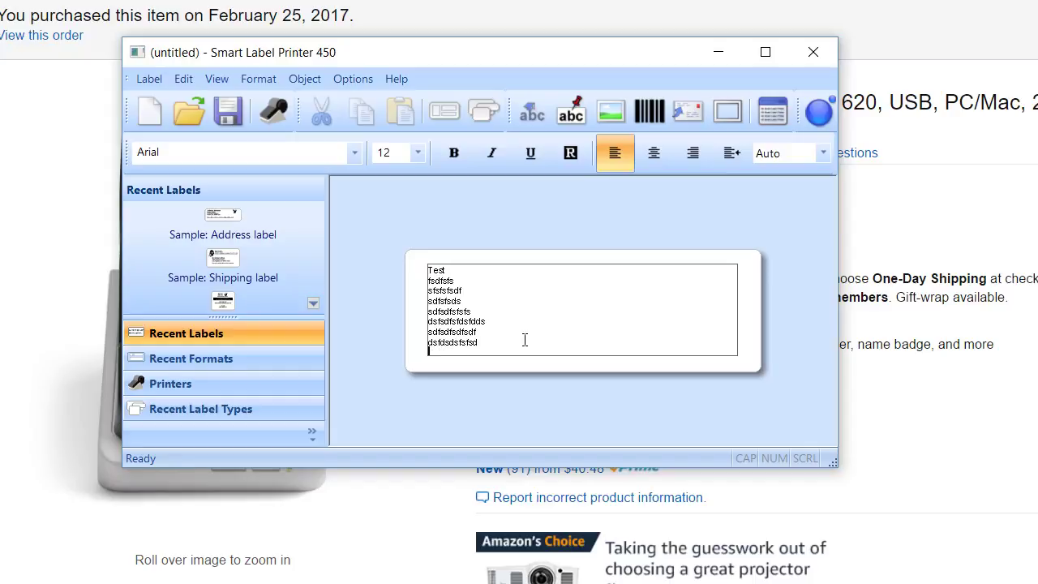
{"action": "type", "text": "dfsdfsdfsdfssdsfsdf"}
{"action": "key", "text": "Return"}
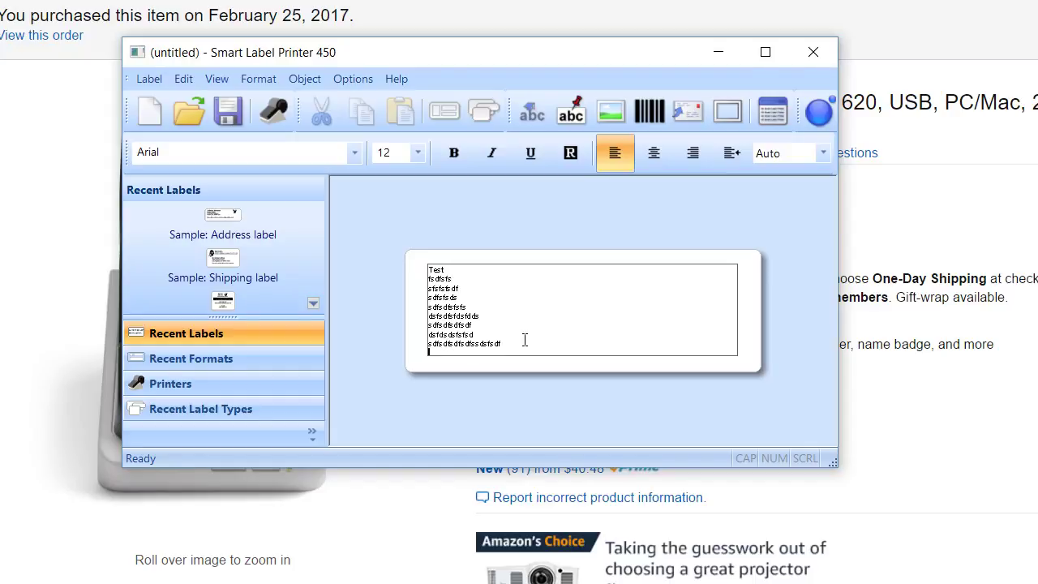
{"action": "type", "text": "sdfsddddddddddddddddddddddddddd"}
{"action": "key", "text": "Return"}
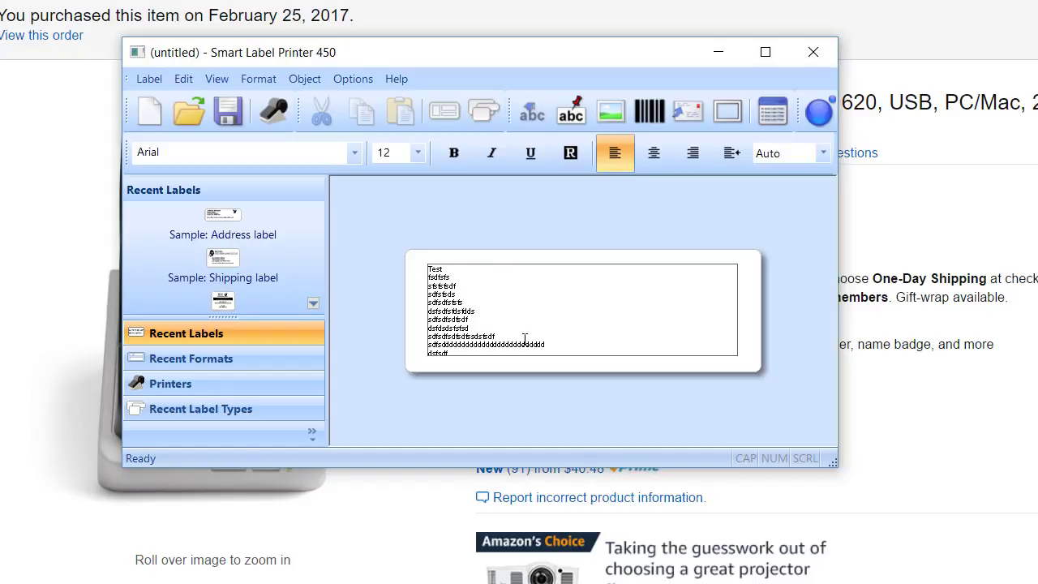
{"action": "type", "text": "dsfsdfdddddddddddddddddddddddddddddddddd"}
{"action": "left_click_drag", "start_coordinate": [394, 61], "coordinate": [395, 62]}
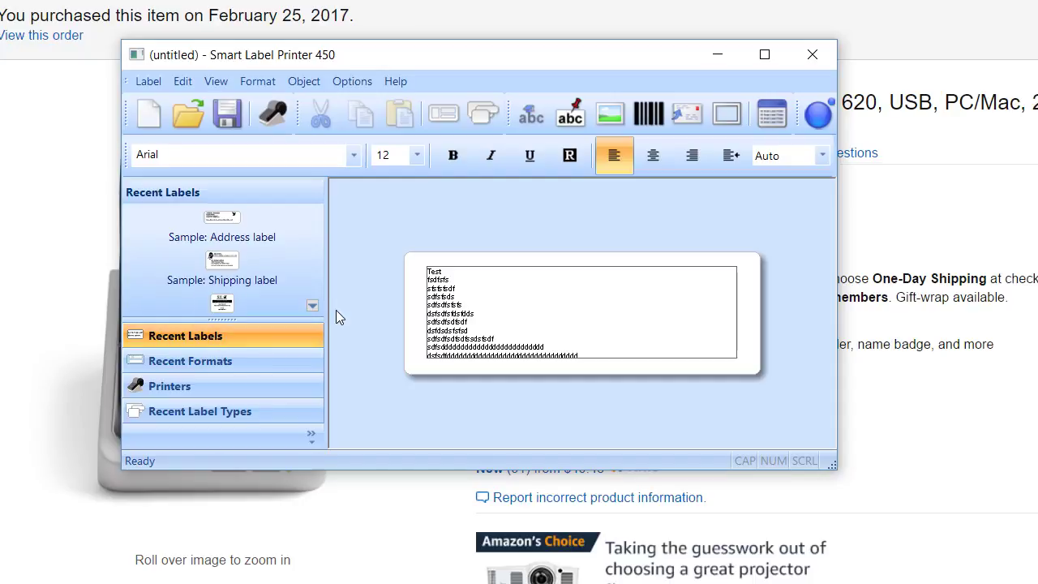
Step: Check the label types in Label Properties, cancel unchanged, and close the program
{"action": "left_click", "coordinate": [149, 80]}
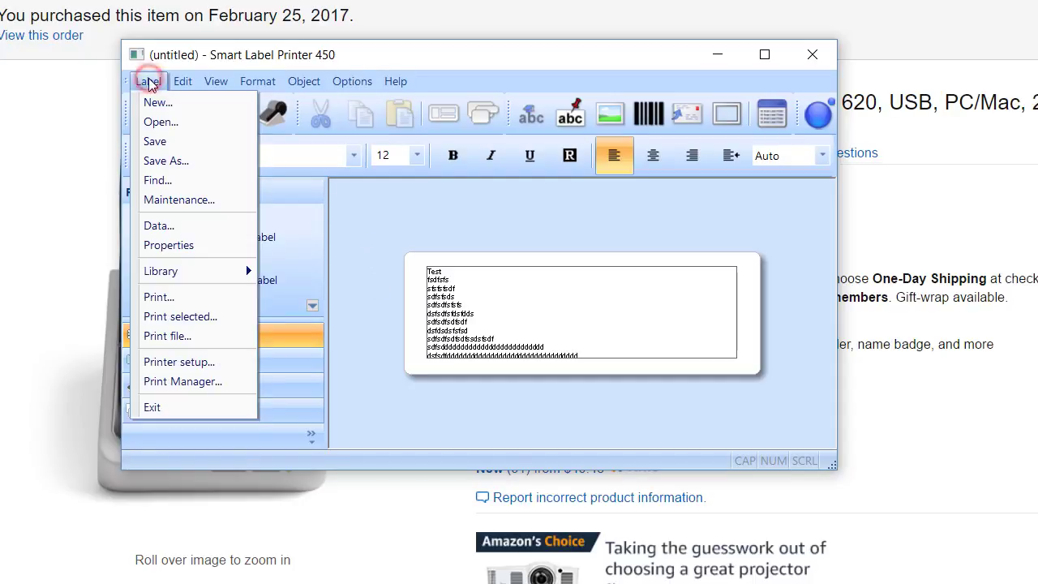
{"action": "left_click", "coordinate": [162, 253]}
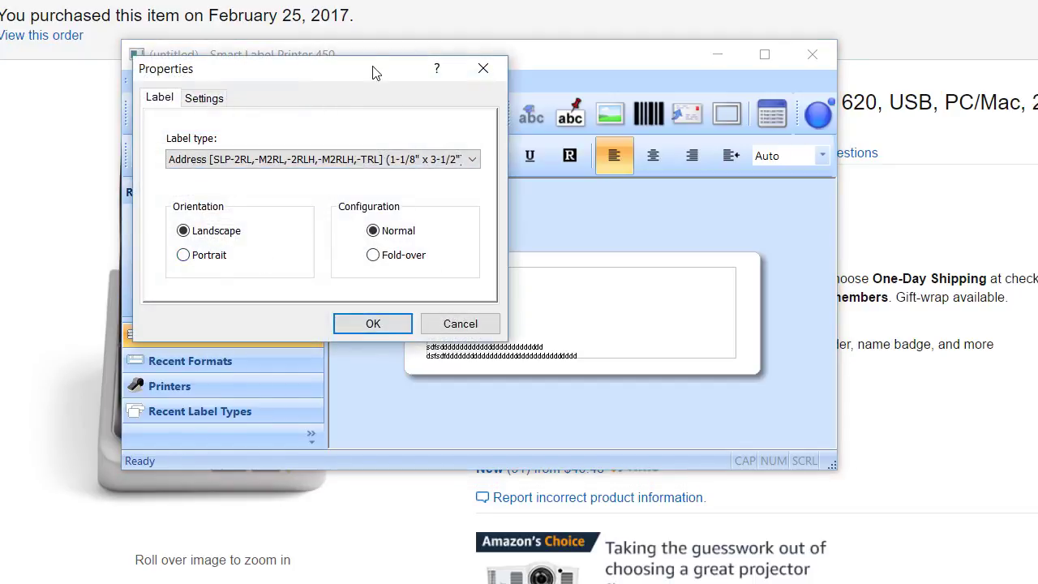
{"action": "left_click_drag", "start_coordinate": [371, 69], "coordinate": [598, 120]}
{"action": "left_click", "coordinate": [556, 210]}
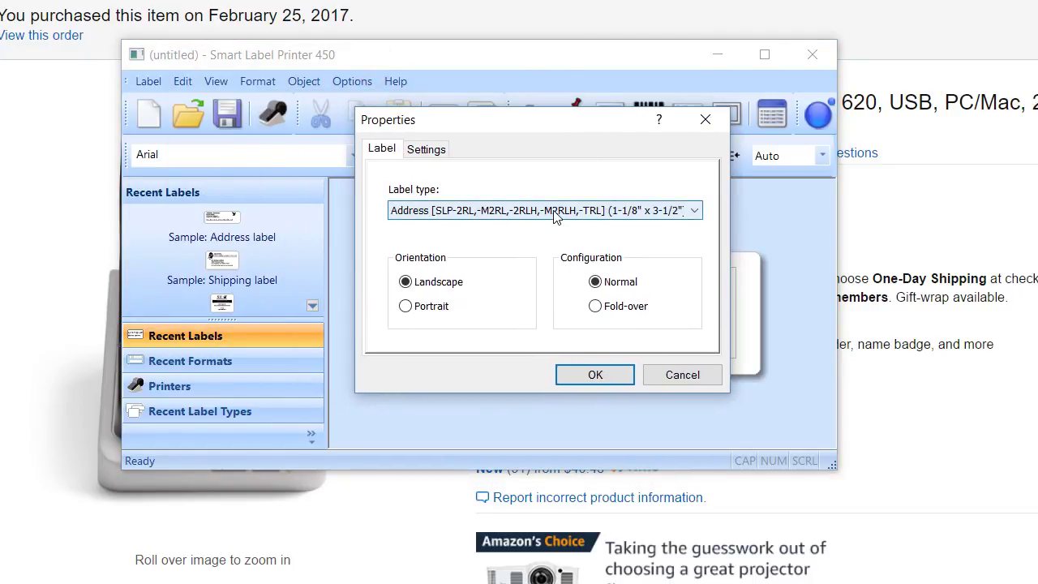
{"action": "left_click", "coordinate": [425, 148]}
{"action": "left_click", "coordinate": [385, 146]}
{"action": "left_click", "coordinate": [447, 212]}
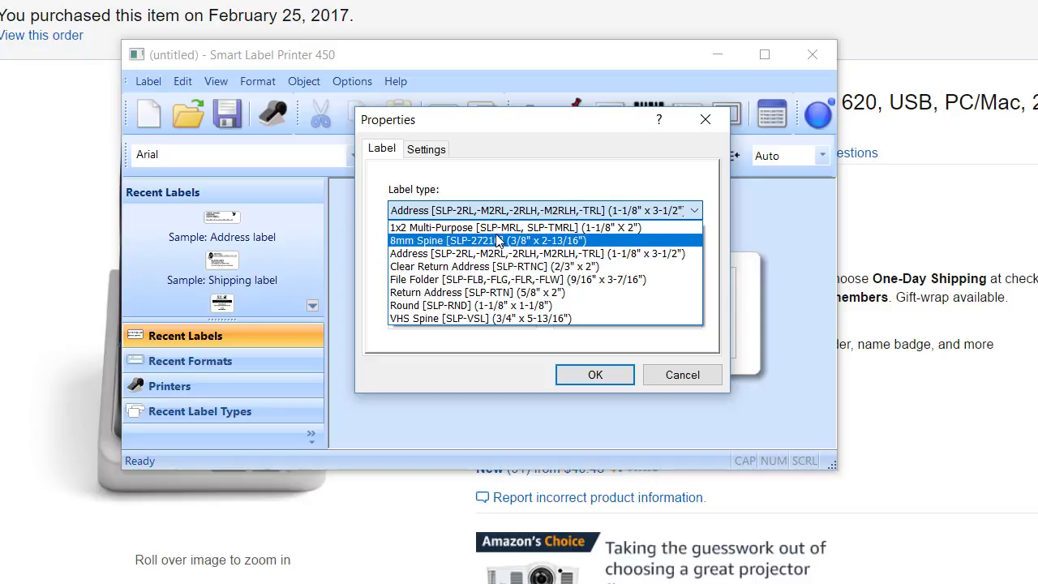
{"action": "left_click", "coordinate": [684, 375]}
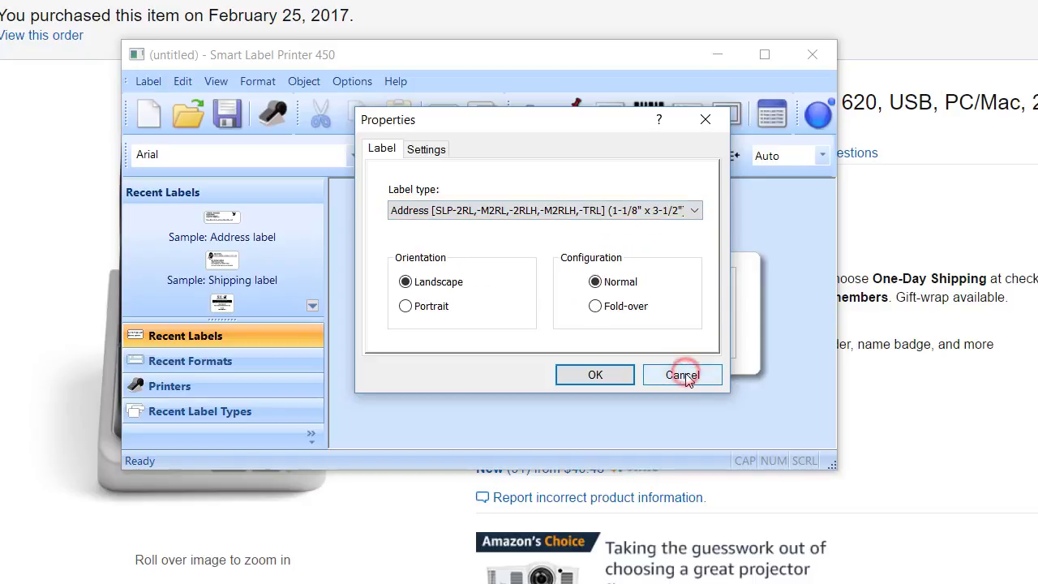
{"action": "left_click", "coordinate": [683, 375]}
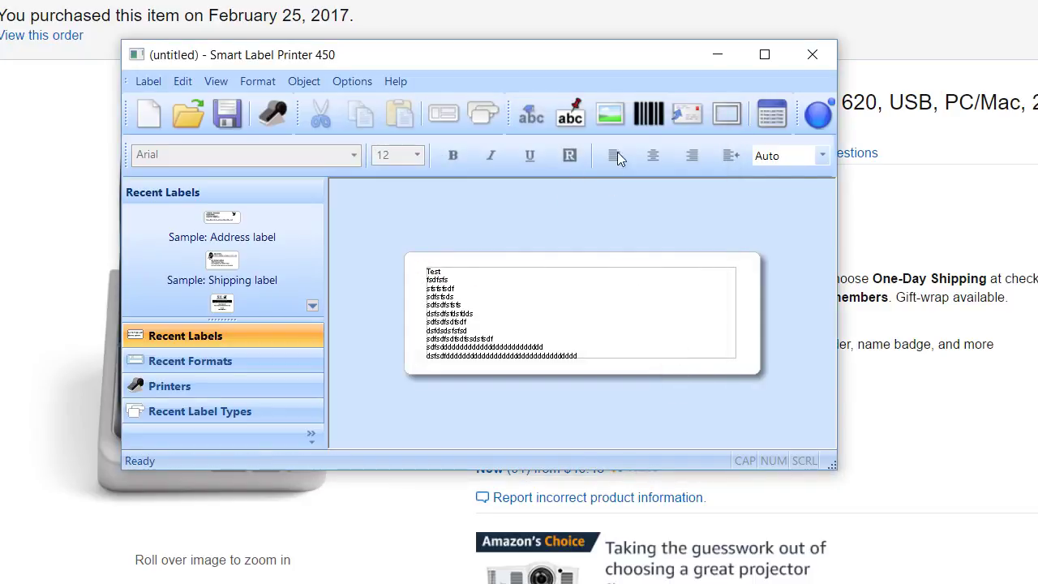
{"action": "left_click", "coordinate": [811, 57]}
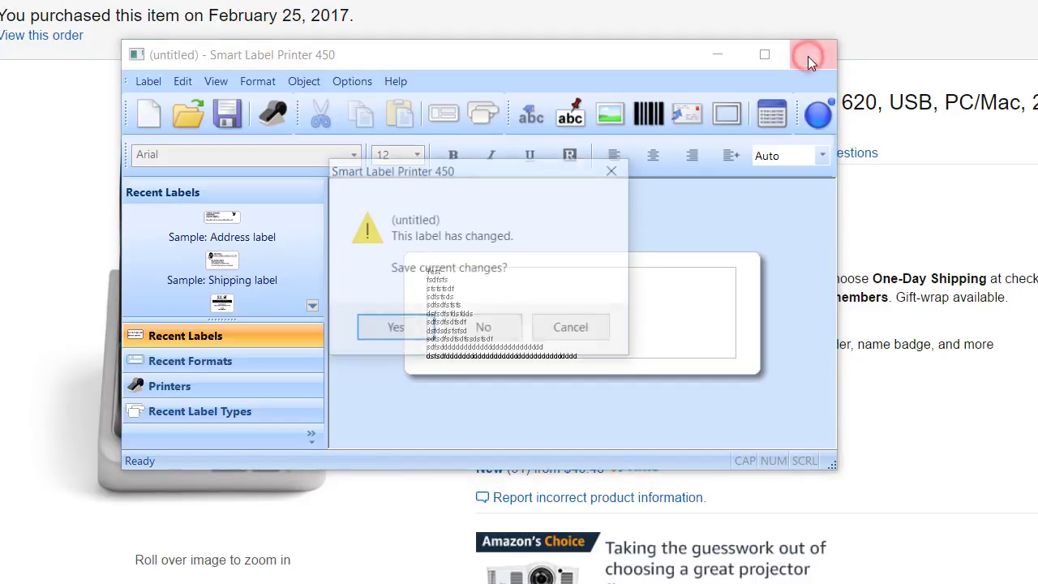
Step: Discard the unsaved label and switch to Smart Label Creator's blank 28mm x 89mm label
{"action": "left_click", "coordinate": [483, 331]}
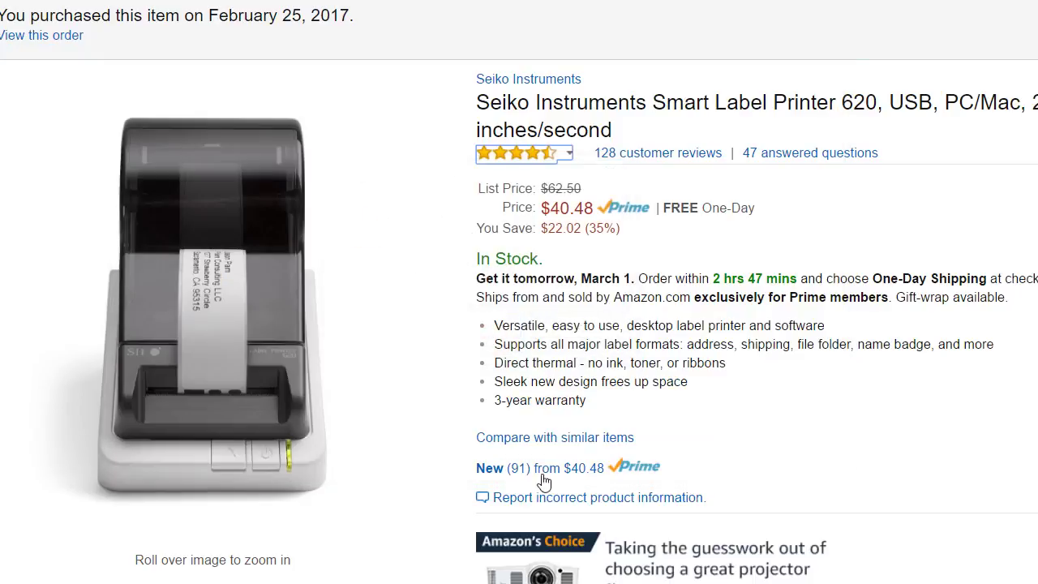
{"action": "left_click", "coordinate": [875, 579]}
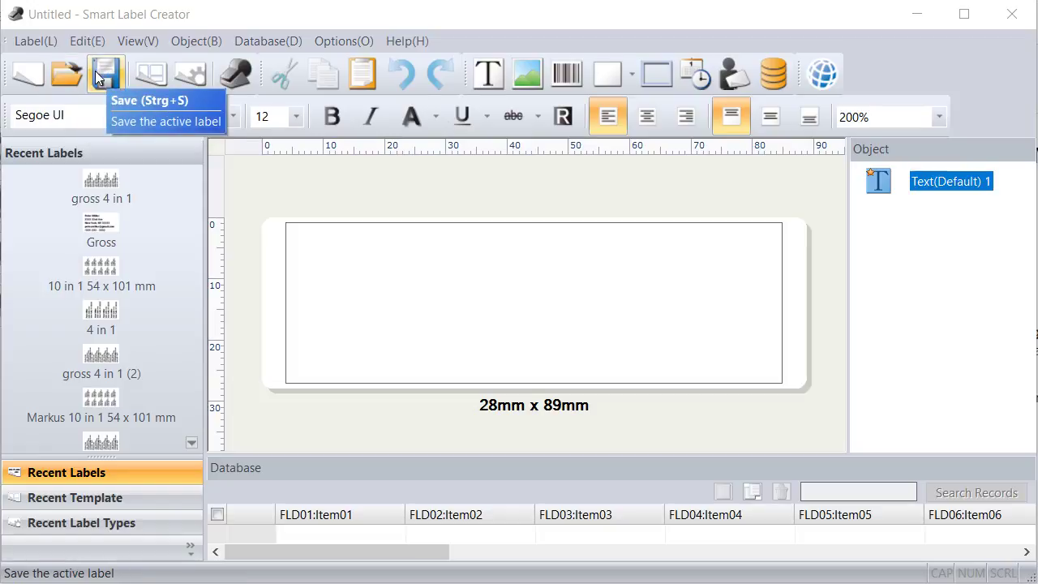
{"action": "left_click", "coordinate": [29, 44]}
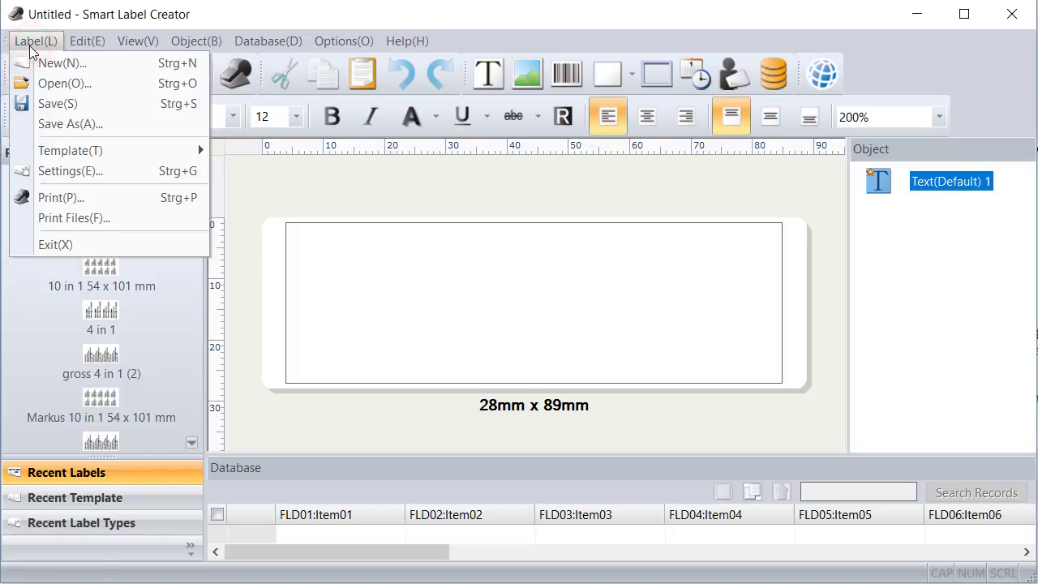
{"action": "left_click", "coordinate": [69, 171]}
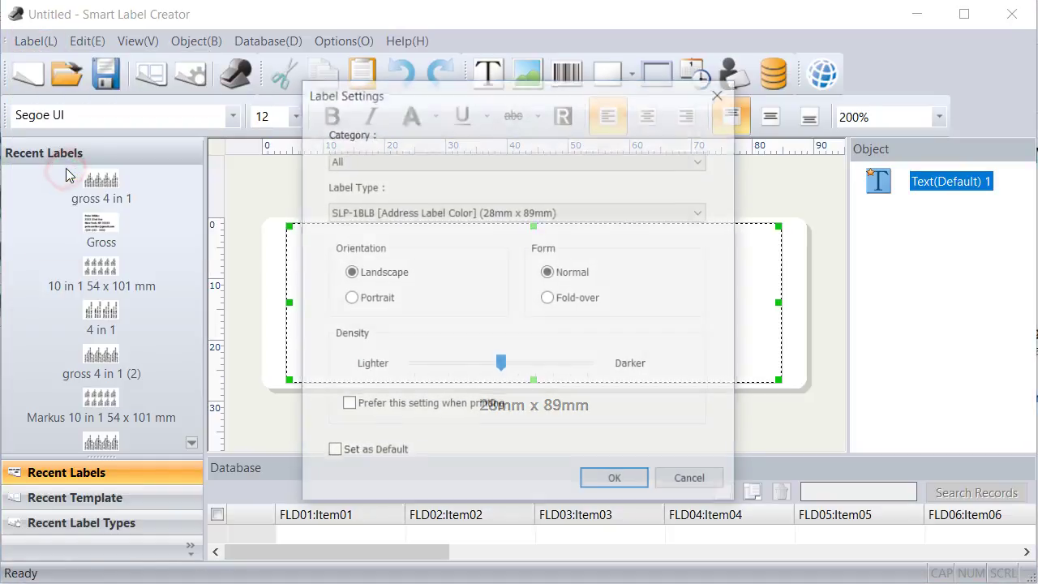
{"action": "left_click_drag", "start_coordinate": [489, 103], "coordinate": [426, 75]}
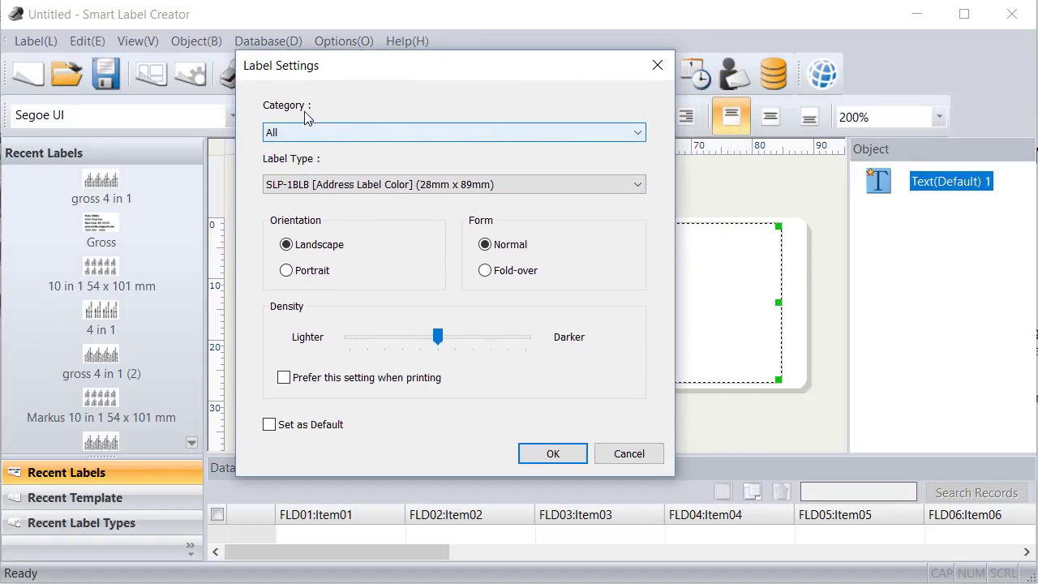
{"action": "left_click", "coordinate": [590, 185]}
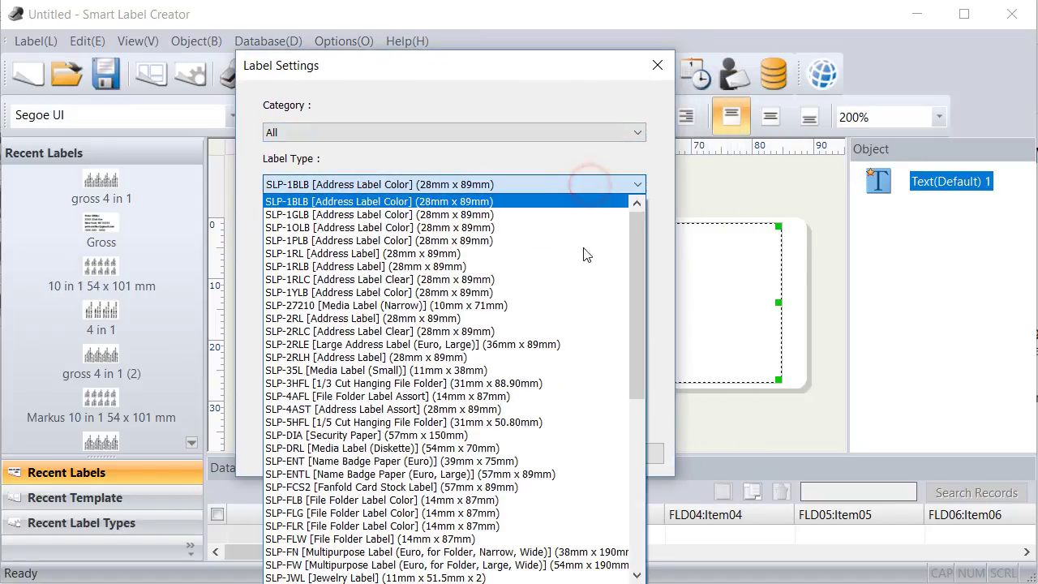
{"action": "left_click_drag", "start_coordinate": [639, 316], "coordinate": [655, 491]}
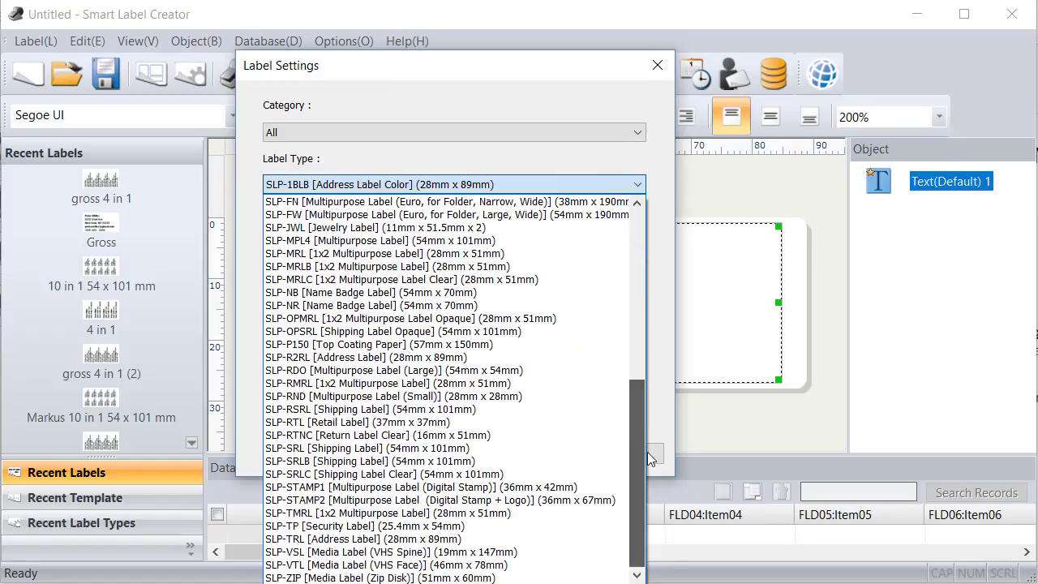
{"action": "left_click_drag", "start_coordinate": [647, 450], "coordinate": [658, 235]}
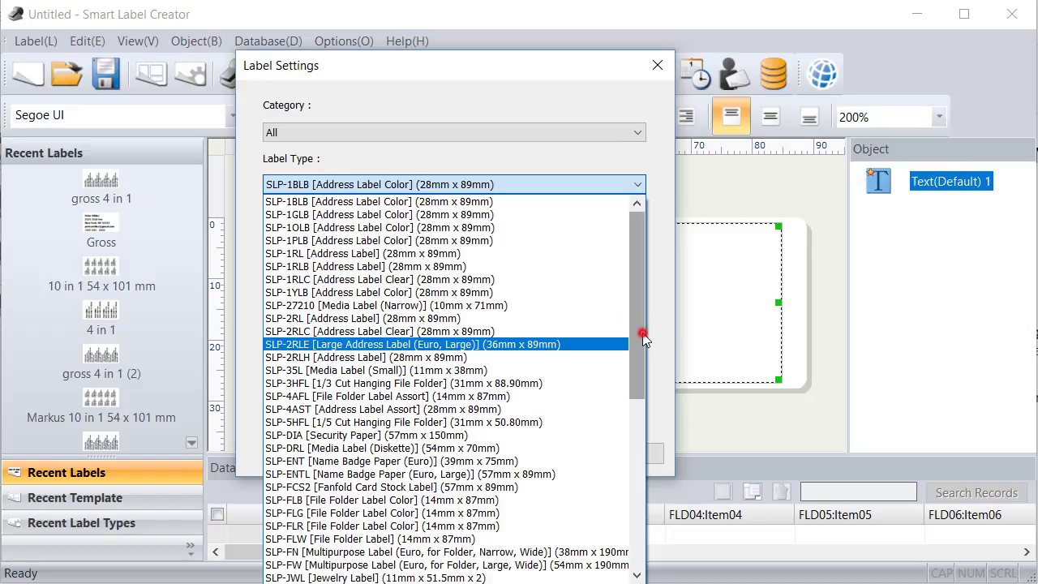
{"action": "left_click_drag", "start_coordinate": [641, 341], "coordinate": [642, 346]}
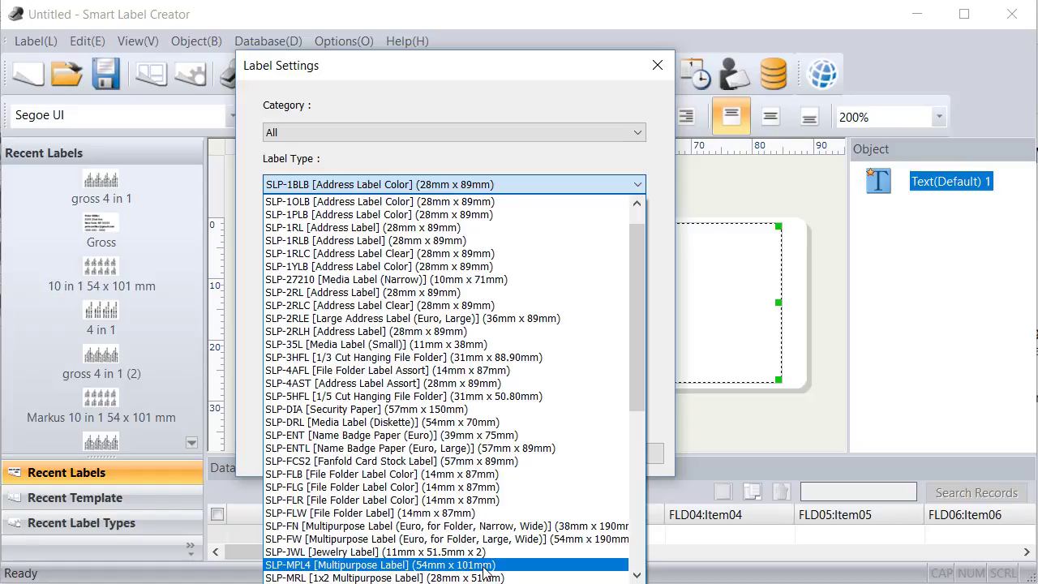
{"action": "left_click", "coordinate": [510, 75]}
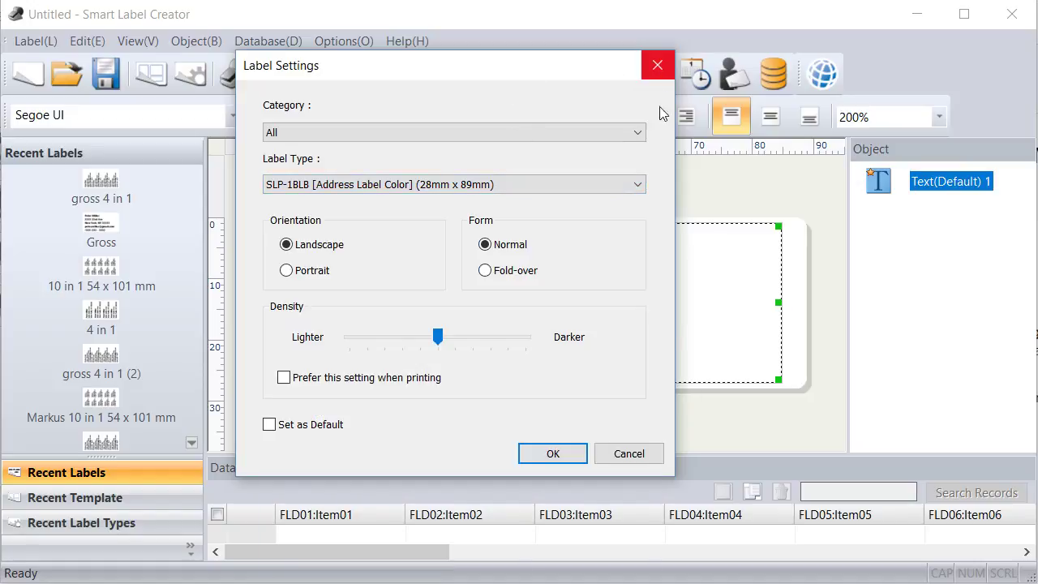
Step: Cancel Label Settings, open the saved 54mm x 101mm Gross label, and maximize the window
{"action": "left_click", "coordinate": [618, 454]}
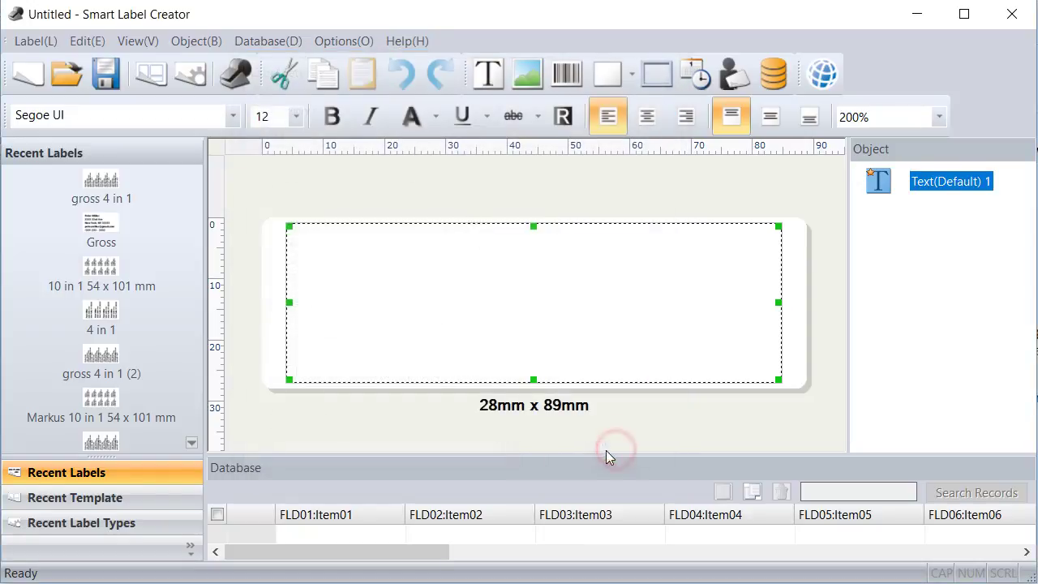
{"action": "left_click", "coordinate": [112, 184]}
{"action": "left_click", "coordinate": [106, 235]}
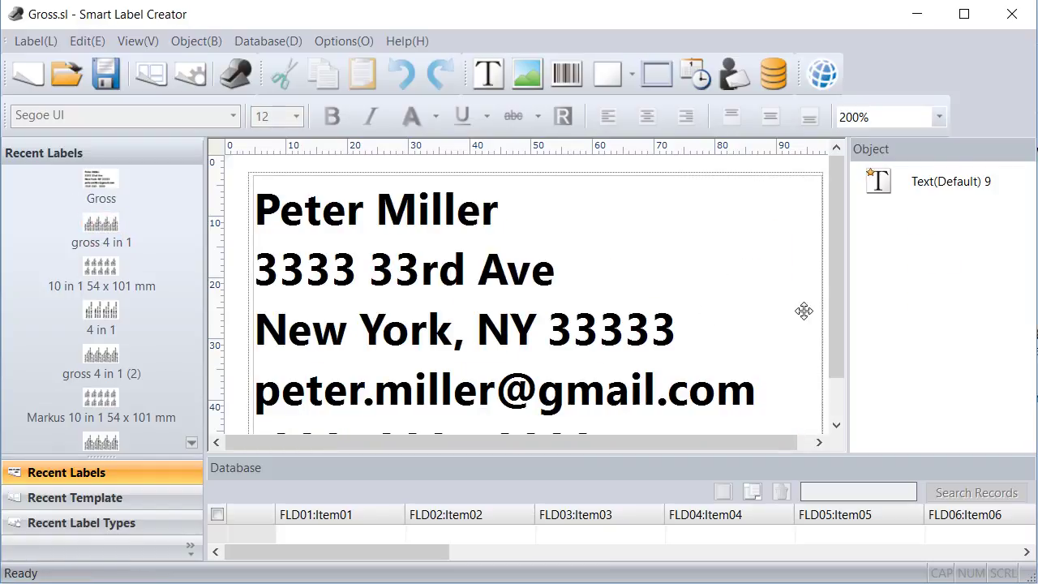
{"action": "left_click", "coordinate": [962, 17]}
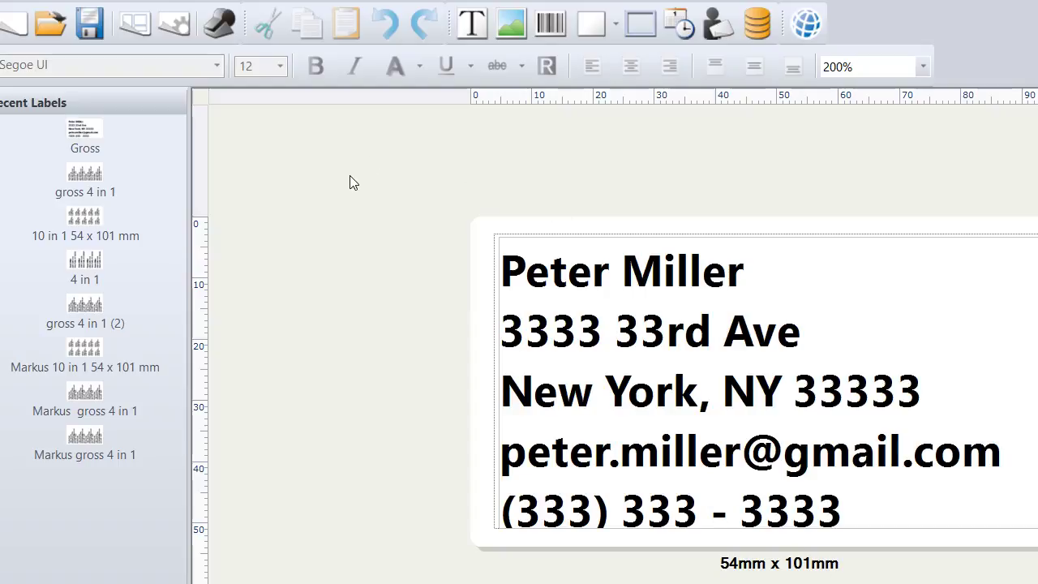
Step: Open 'gross 4 in 1' and delete the address text in its second column
{"action": "left_click", "coordinate": [88, 180]}
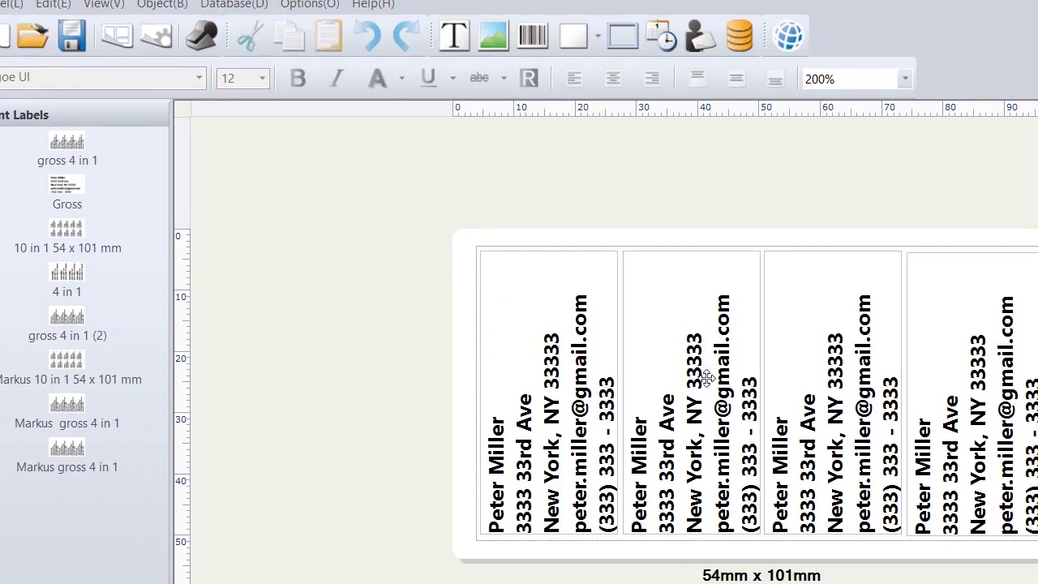
{"action": "left_click", "coordinate": [707, 277]}
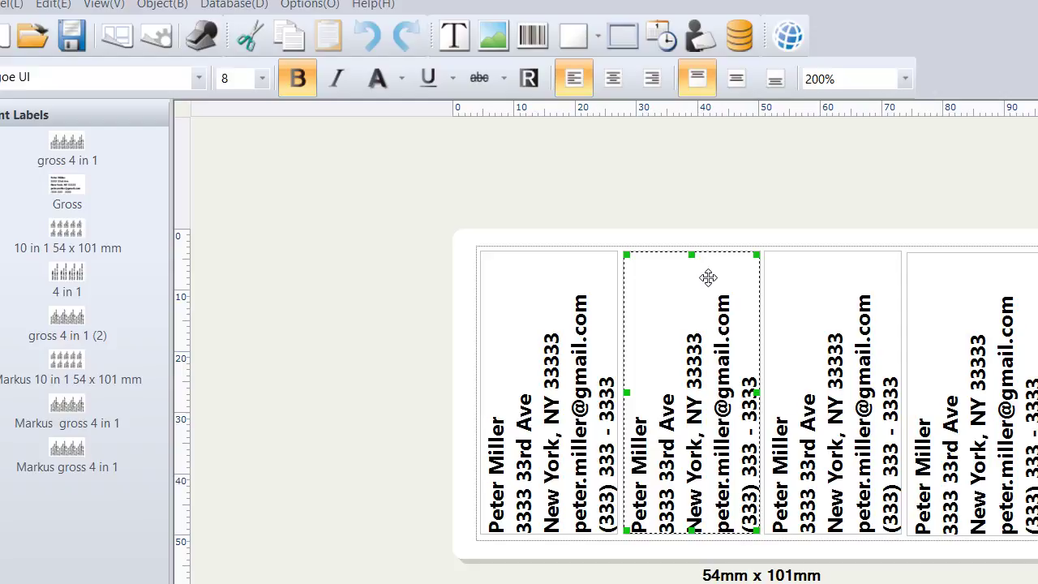
{"action": "key", "text": "Delete"}
{"action": "left_click", "coordinate": [707, 439]}
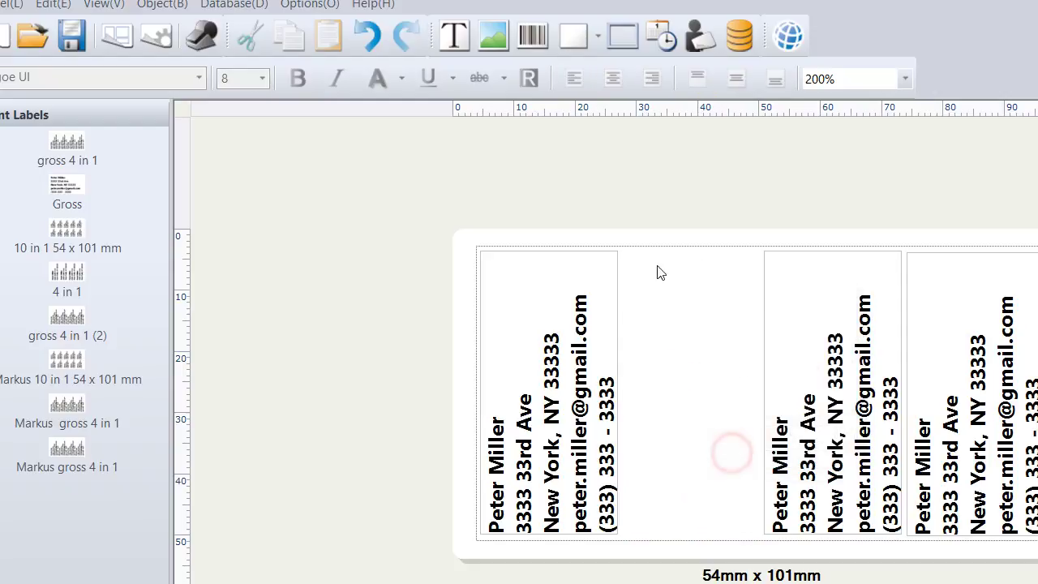
Step: Draw a text frame in the empty second column containing 'sddfsdfsdfsdsfsdf'
{"action": "left_click", "coordinate": [454, 36]}
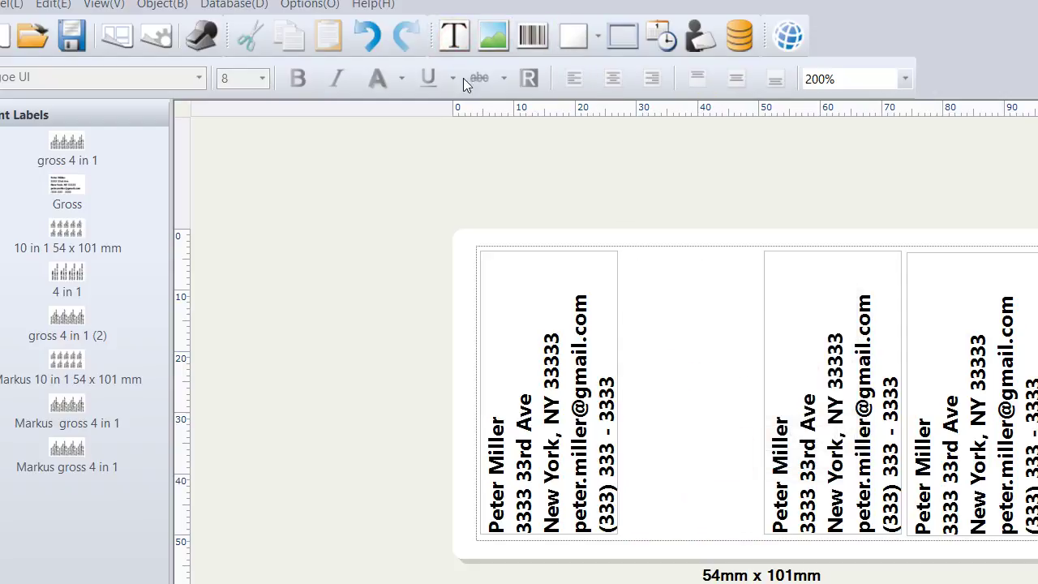
{"action": "left_click_drag", "start_coordinate": [621, 259], "coordinate": [752, 533]}
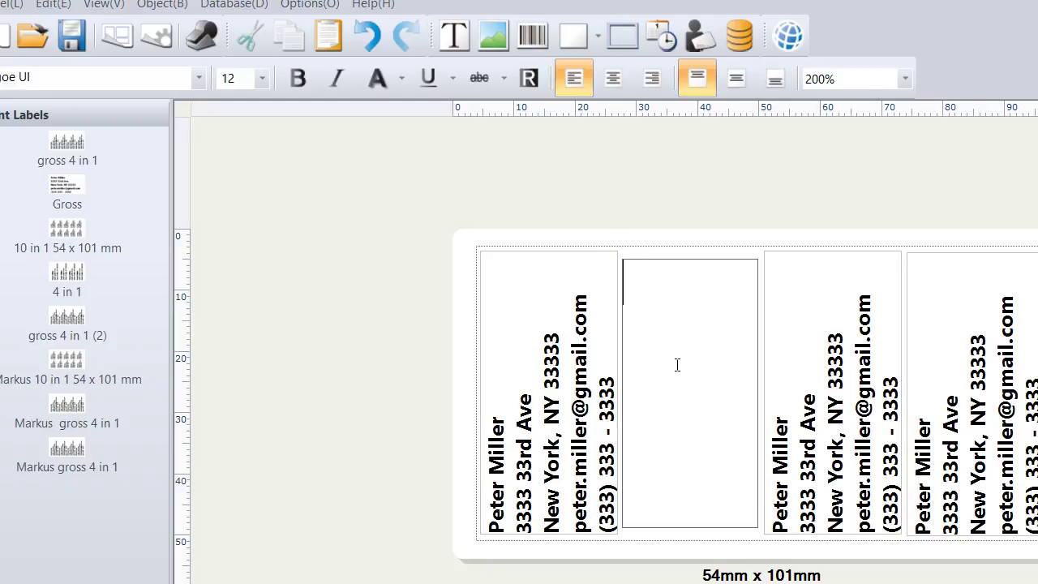
{"action": "type", "text": "sddfsdfsdfsdsfsdf"}
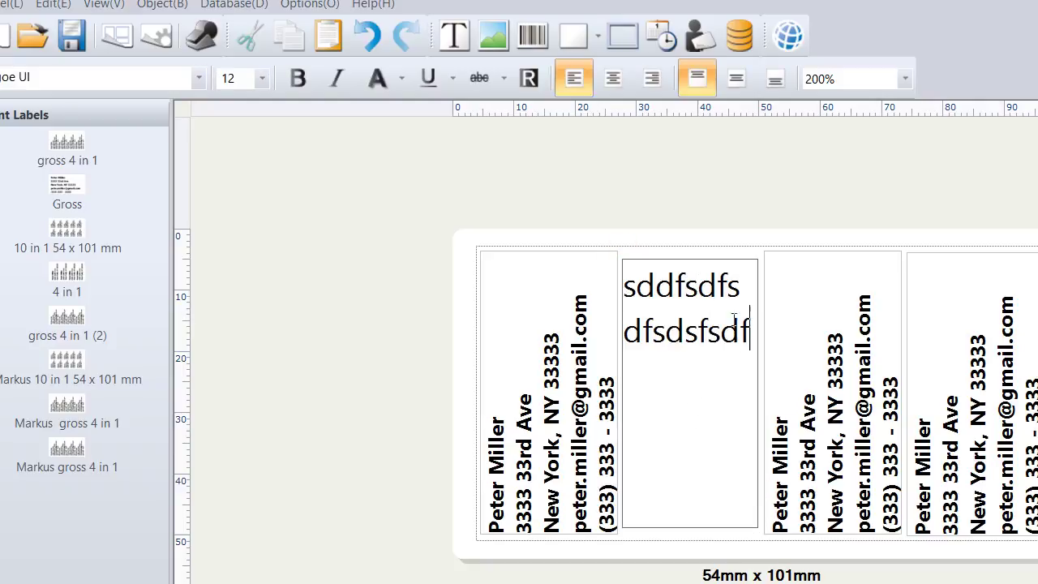
{"action": "left_click", "coordinate": [782, 284]}
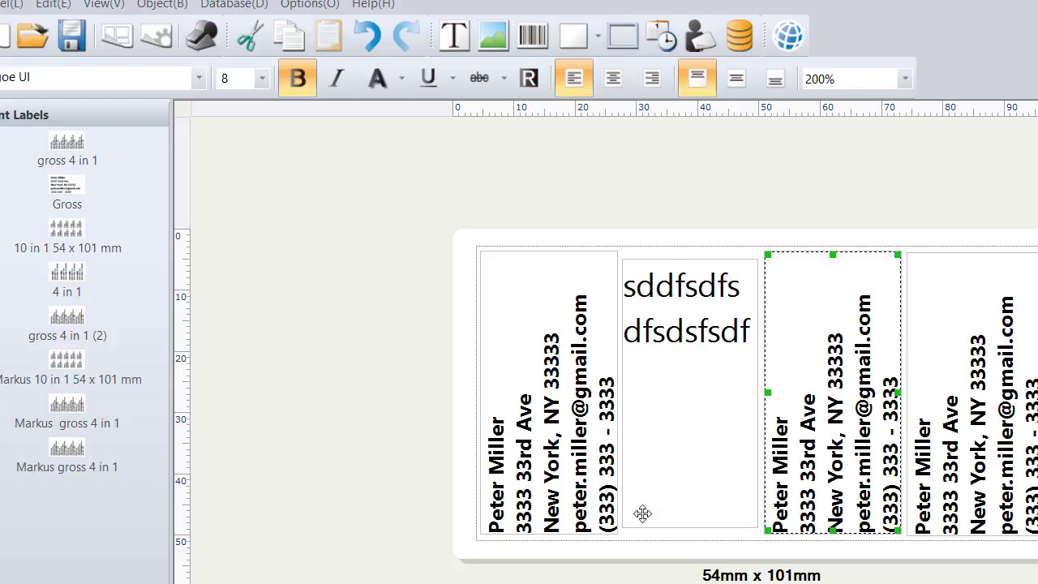
Step: Rotate the new text frame 90° through its Properties alignment settings
{"action": "right_click", "coordinate": [731, 269]}
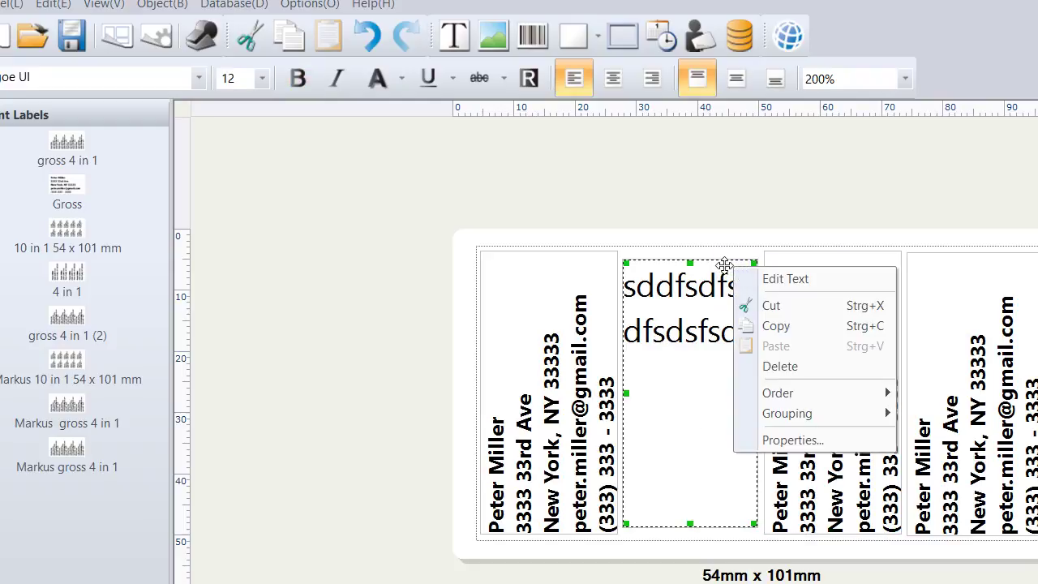
{"action": "key", "text": "Escape"}
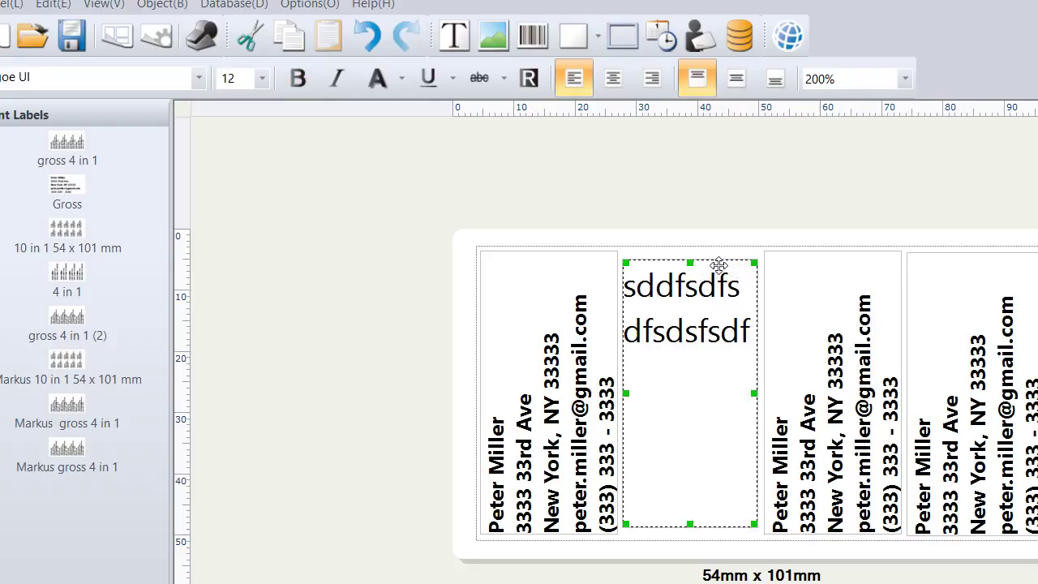
{"action": "right_click", "coordinate": [736, 268]}
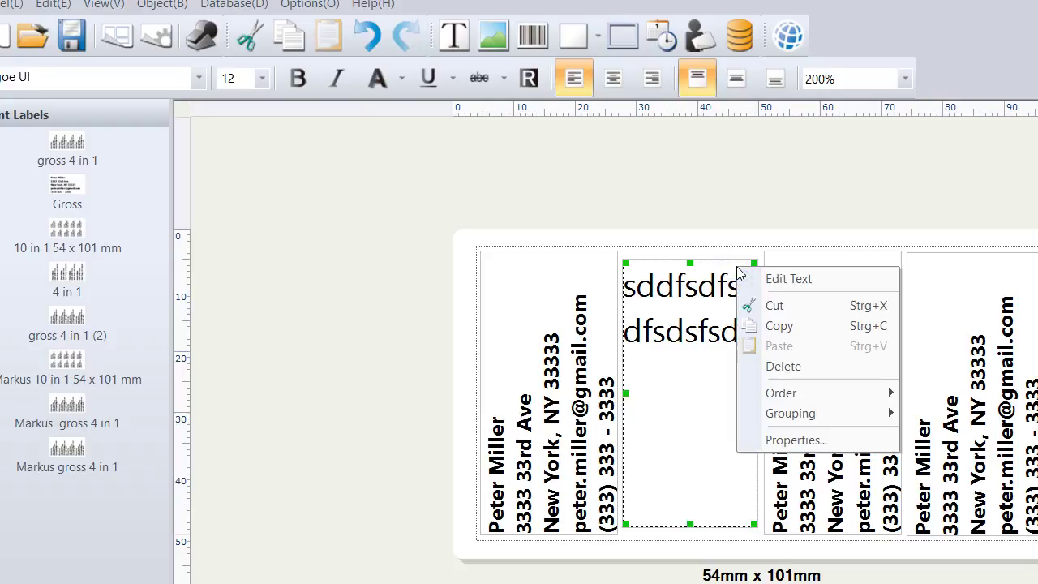
{"action": "left_click", "coordinate": [791, 440]}
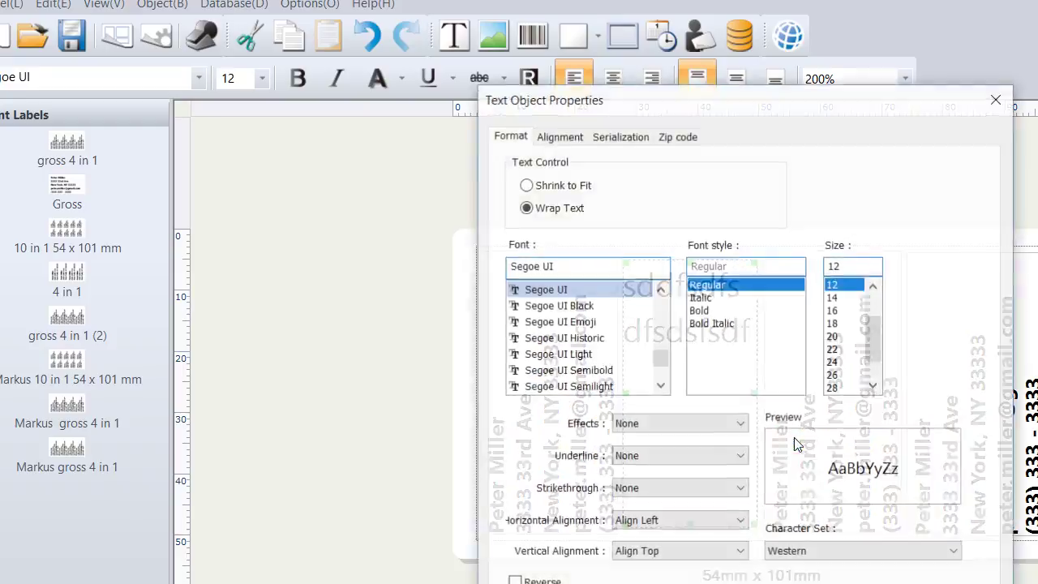
{"action": "left_click_drag", "start_coordinate": [702, 117], "coordinate": [697, 84]}
{"action": "left_click", "coordinate": [553, 102]}
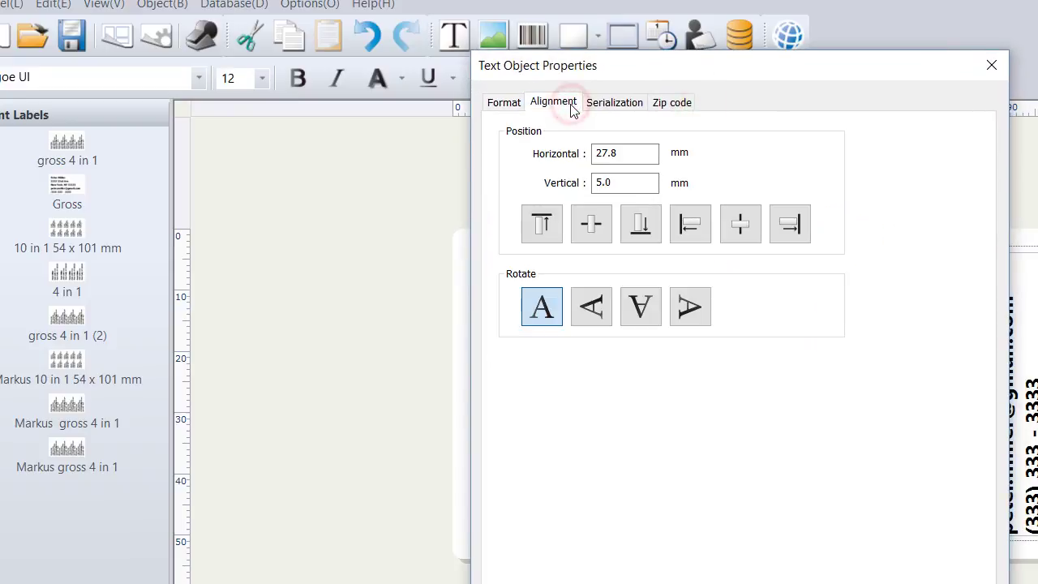
{"action": "left_click", "coordinate": [591, 307]}
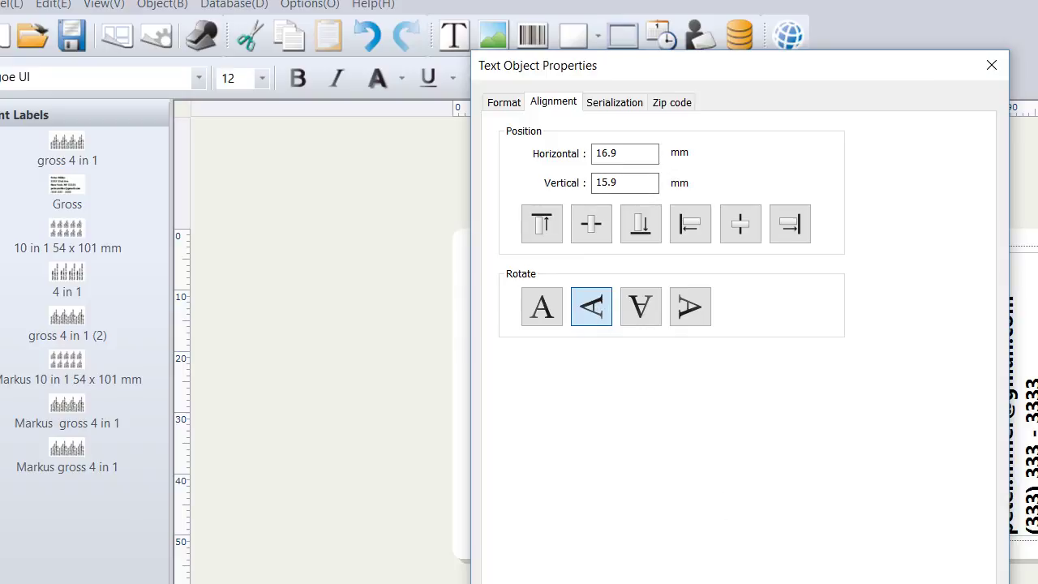
{"action": "key", "text": "Return"}
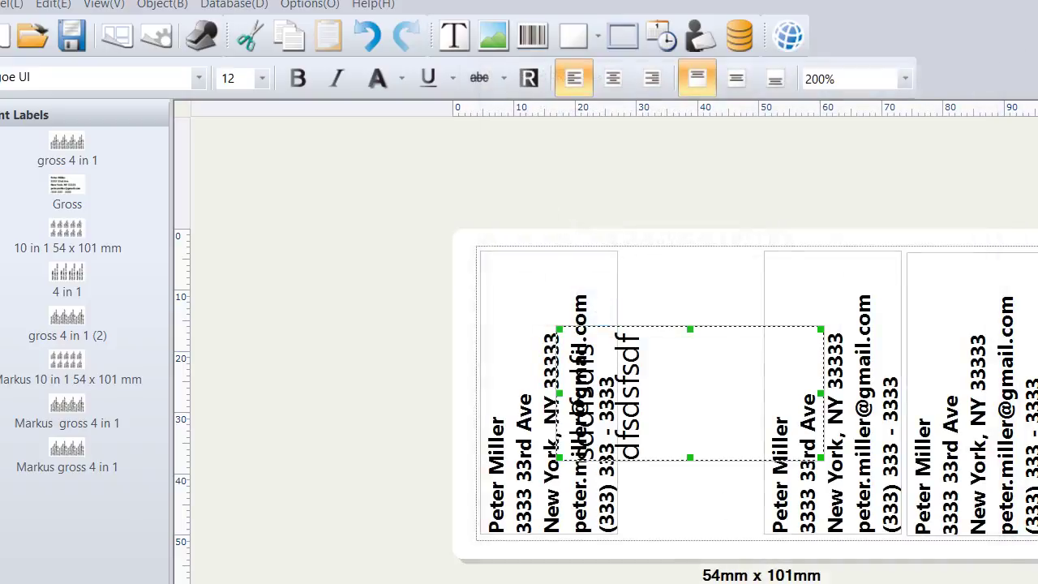
Step: Move the rotated text to the top of the second column and stretch it full height
{"action": "left_click_drag", "start_coordinate": [705, 322], "coordinate": [769, 309]}
{"action": "left_click_drag", "start_coordinate": [695, 316], "coordinate": [696, 256]}
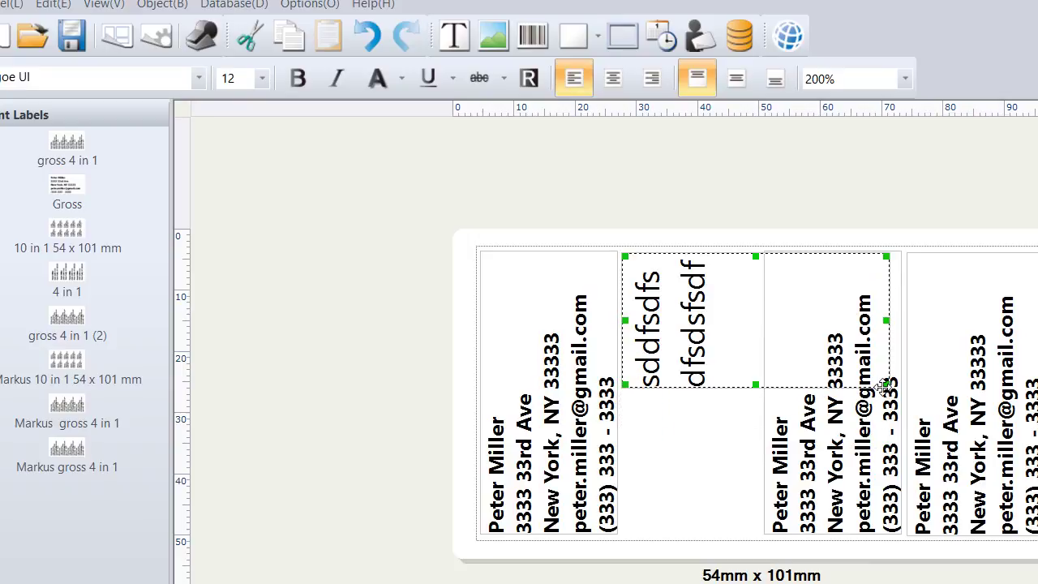
{"action": "left_click_drag", "start_coordinate": [886, 384], "coordinate": [753, 531]}
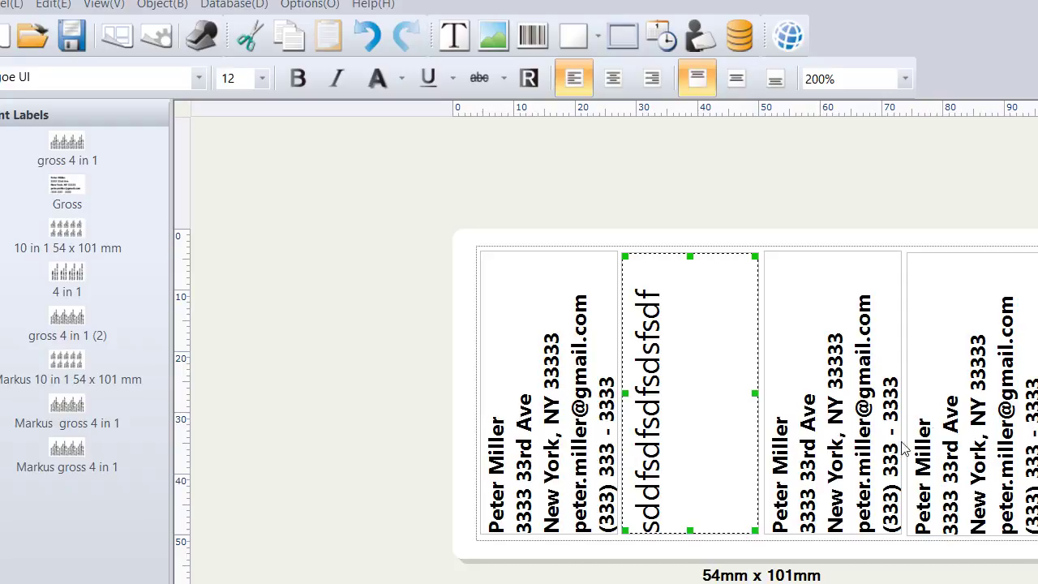
Step: Shrink the placeholder text to size 9
{"action": "double_click", "coordinate": [666, 425]}
{"action": "left_click_drag", "start_coordinate": [806, 357], "coordinate": [392, 363]}
{"action": "left_click", "coordinate": [260, 78]}
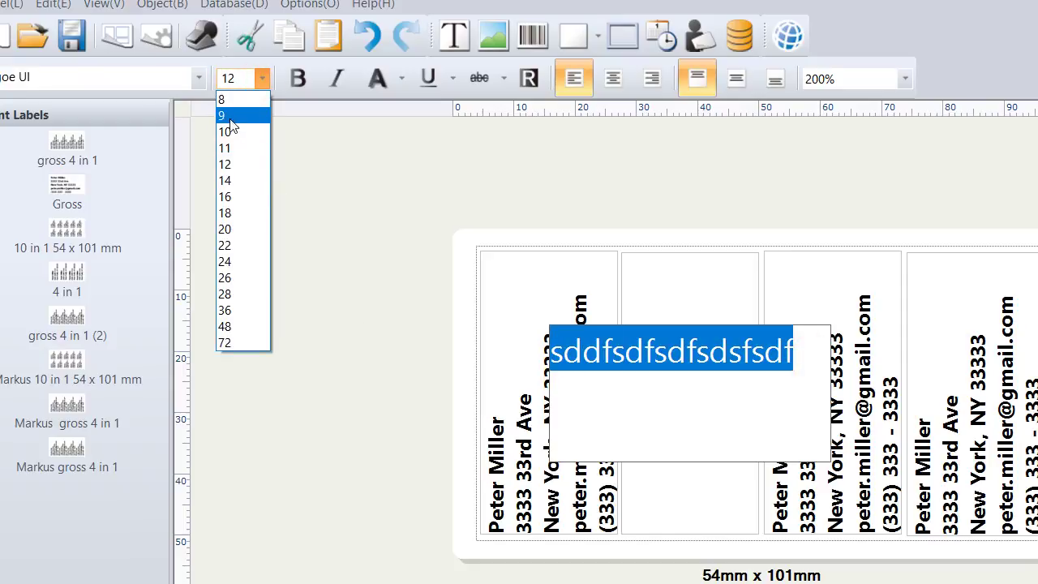
{"action": "left_click", "coordinate": [232, 116]}
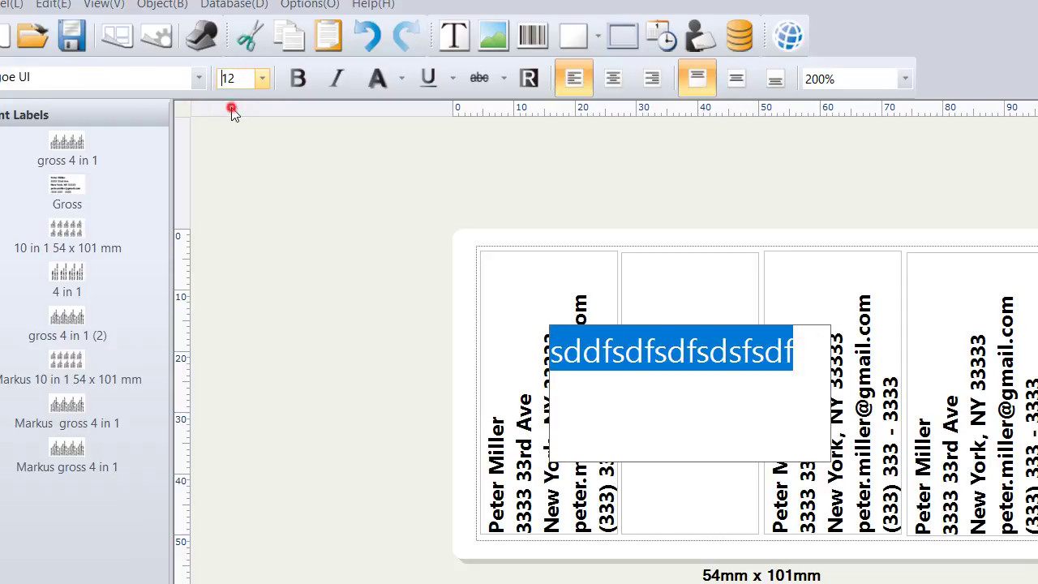
{"action": "left_click", "coordinate": [865, 320]}
{"action": "left_click", "coordinate": [658, 410]}
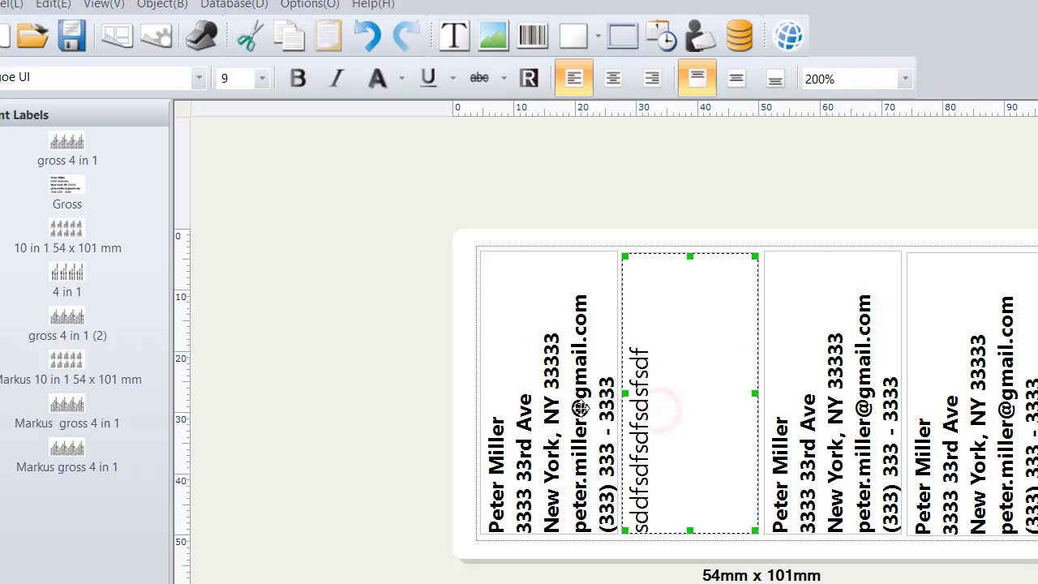
Step: Select all label text and make it 8 pt bold
{"action": "left_click", "coordinate": [564, 344]}
{"action": "left_click", "coordinate": [664, 343]}
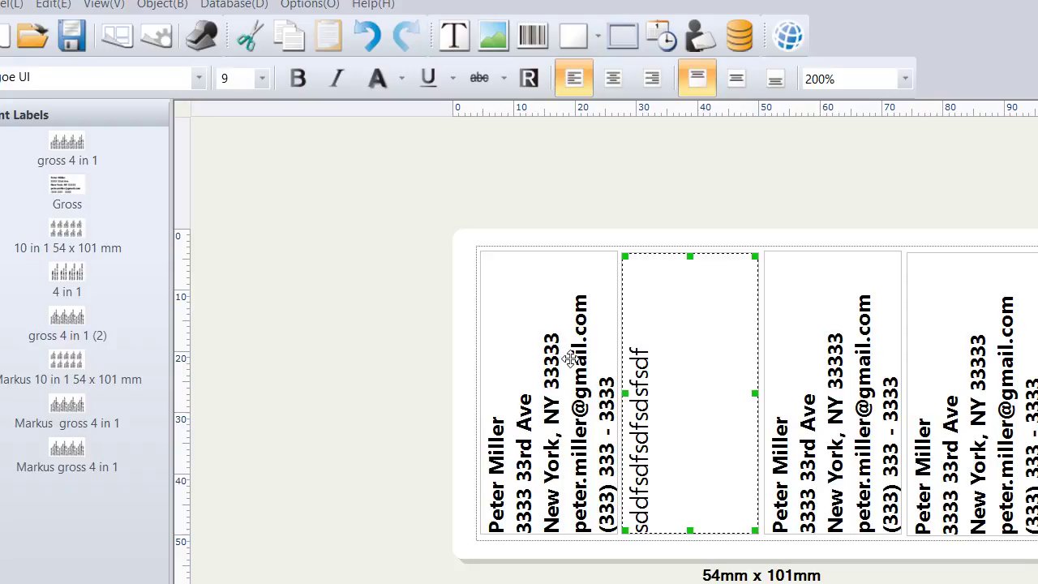
{"action": "key", "text": "ctrl+a"}
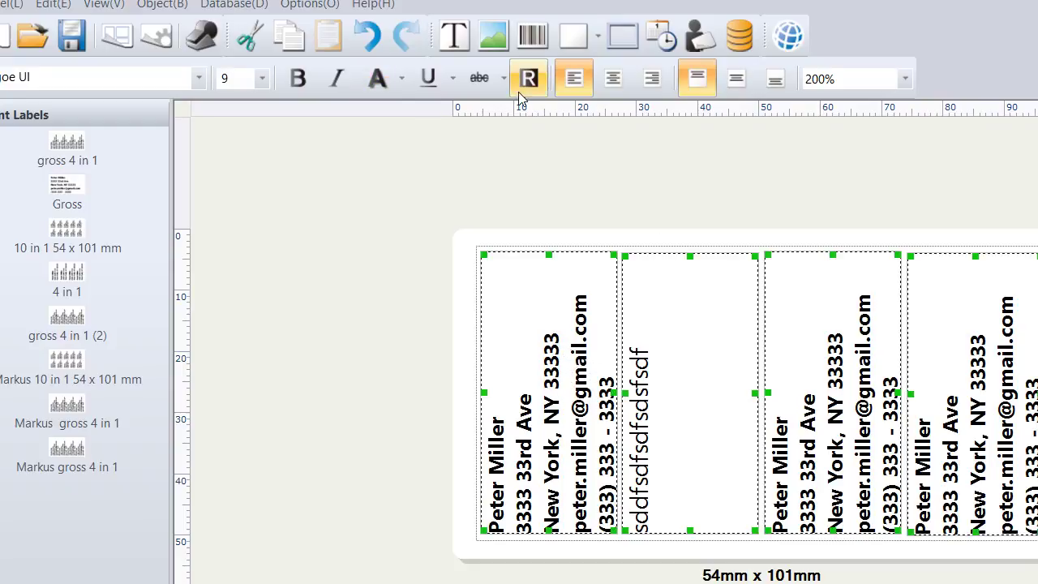
{"action": "left_click", "coordinate": [264, 77]}
{"action": "left_click", "coordinate": [221, 180]}
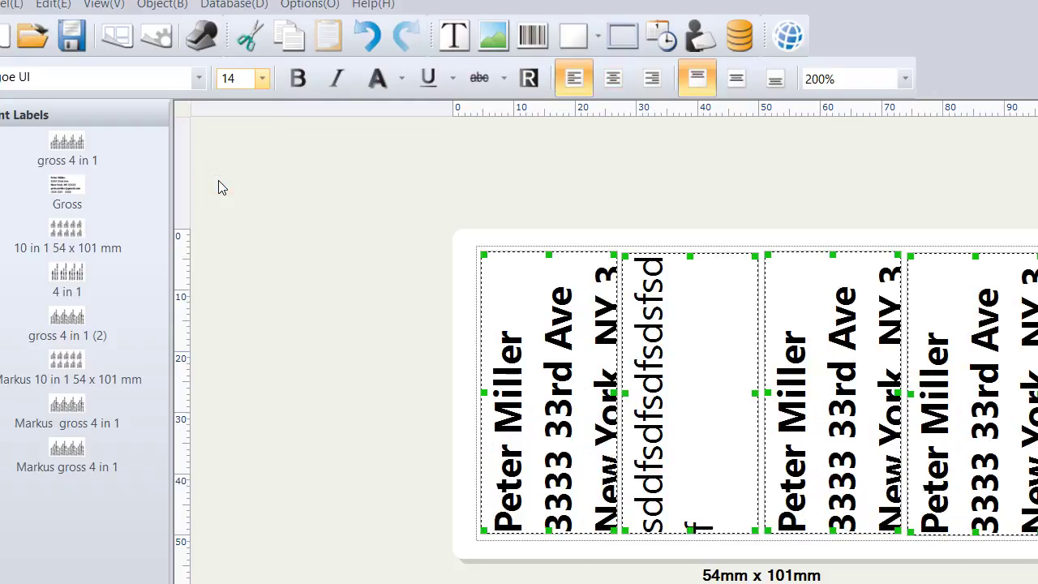
{"action": "left_click", "coordinate": [263, 78]}
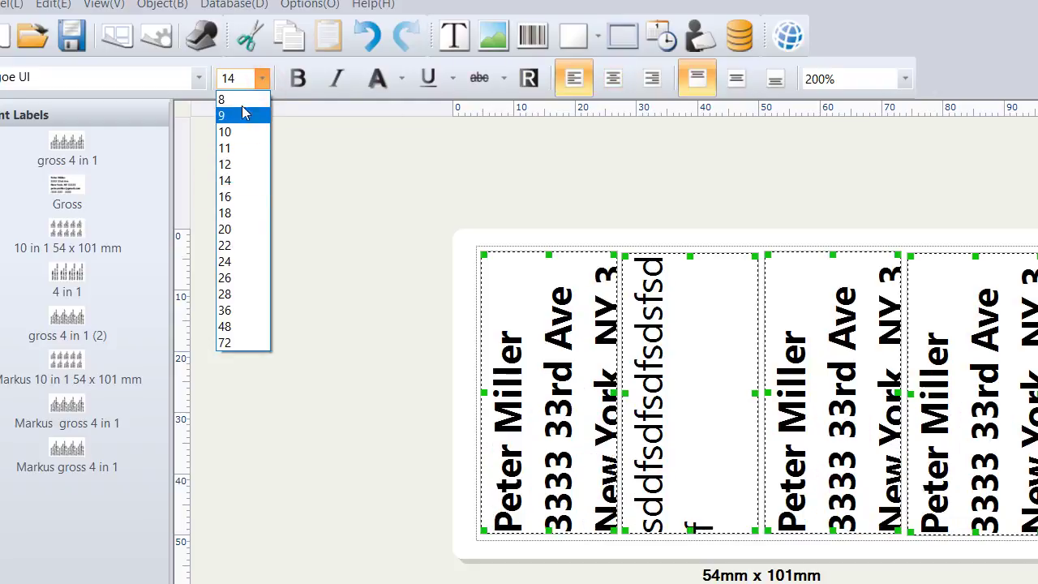
{"action": "left_click", "coordinate": [243, 100]}
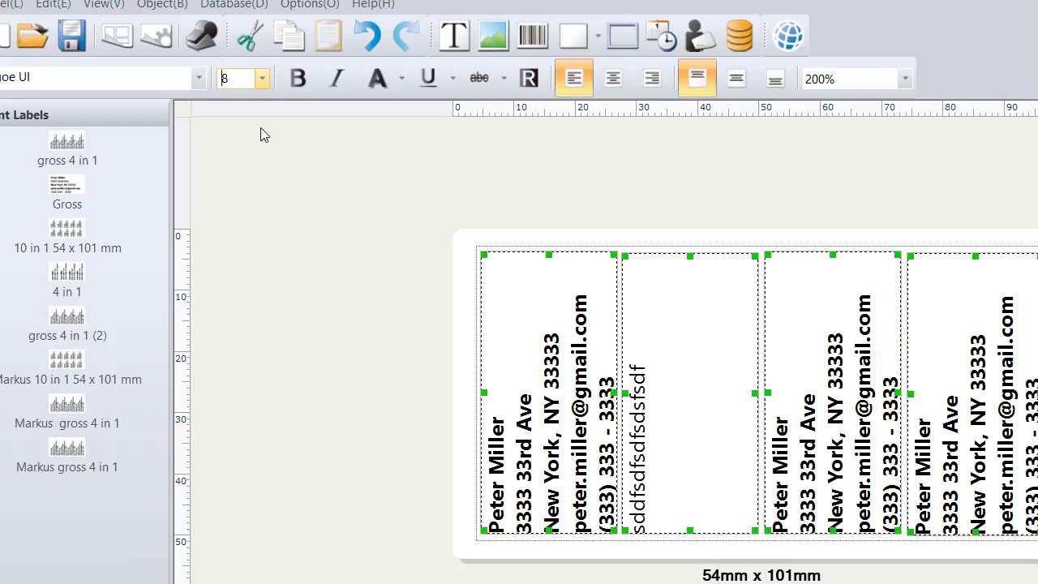
{"action": "left_click", "coordinate": [294, 78]}
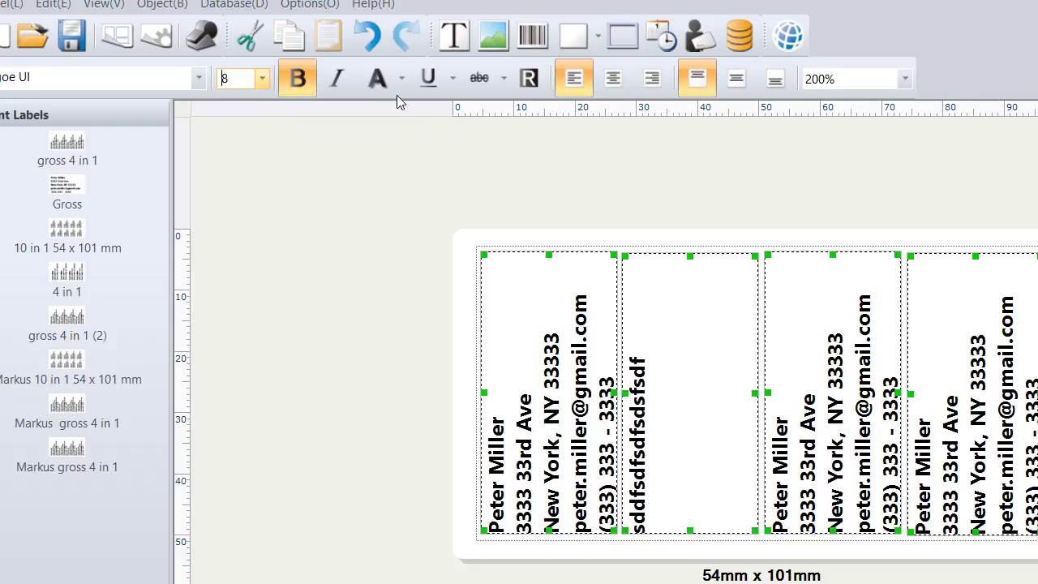
{"action": "left_click", "coordinate": [297, 81]}
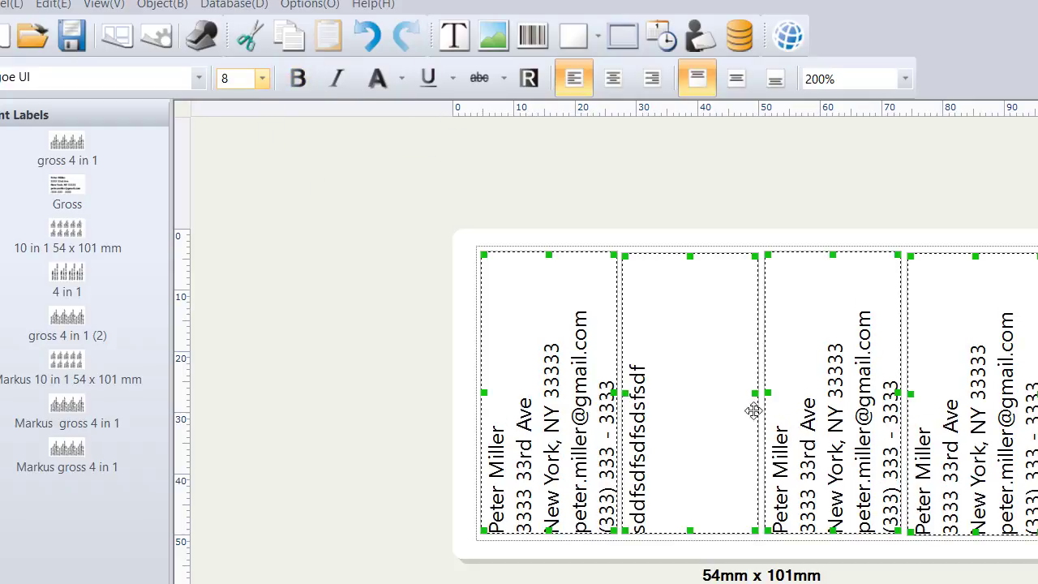
{"action": "left_click", "coordinate": [293, 81]}
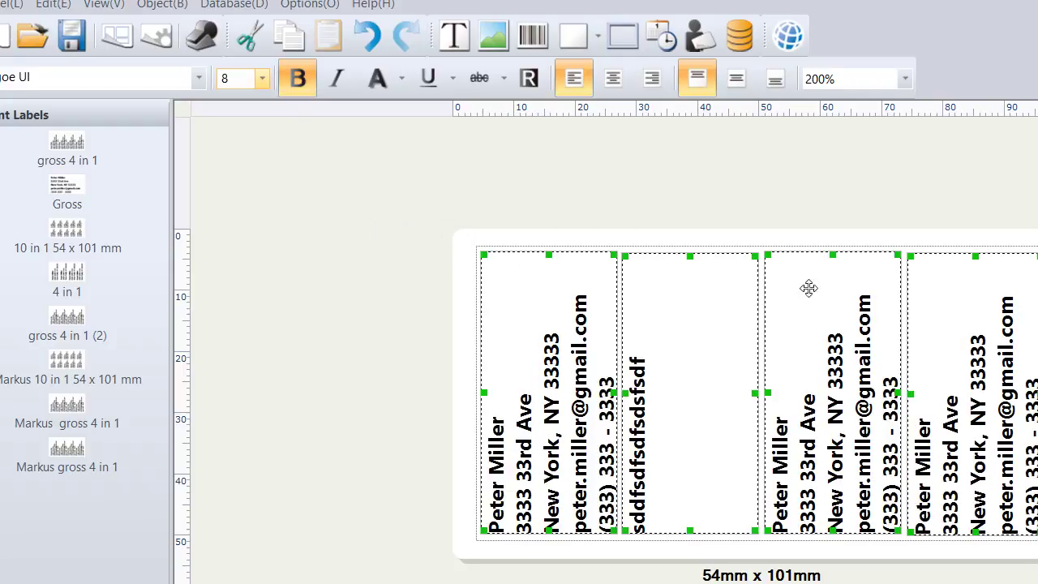
Step: Open the '10 in 1 54 x 101 mm' label from Recent Labels without saving changes to gross 4 in 1
{"action": "left_click", "coordinate": [72, 231]}
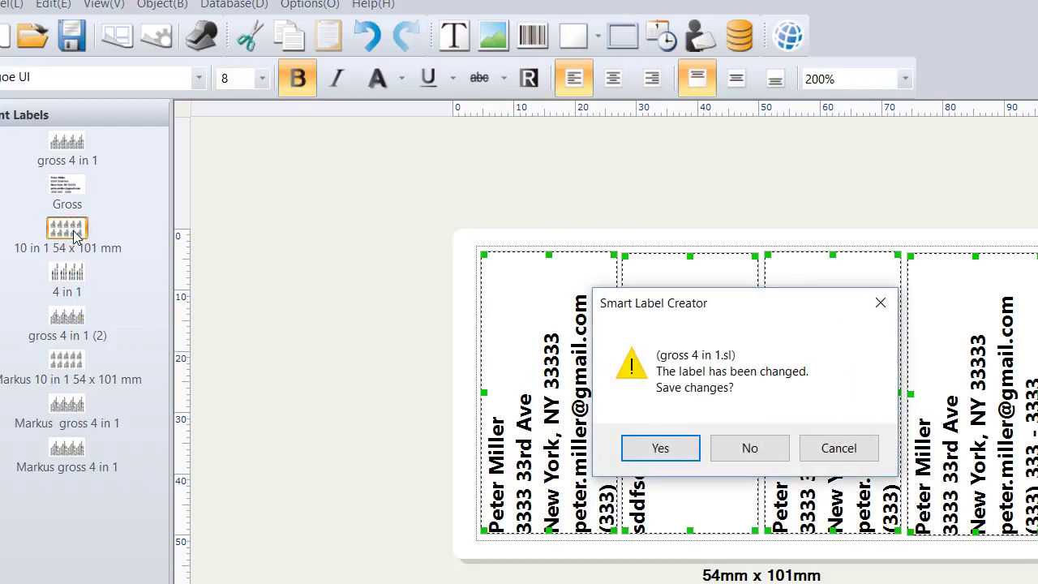
{"action": "left_click", "coordinate": [747, 448]}
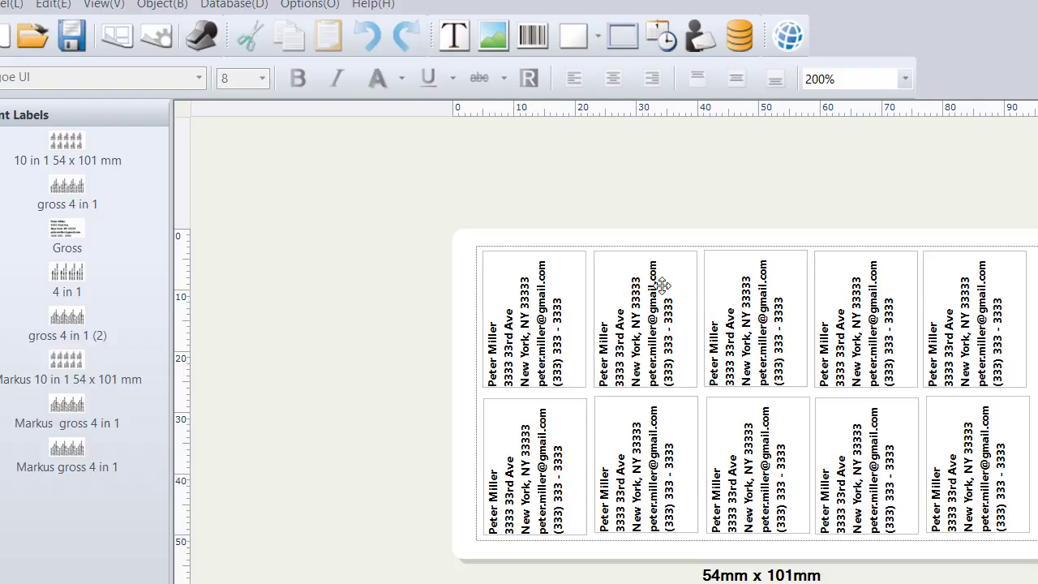
Step: Delete the second address label in the top row
{"action": "left_click", "coordinate": [603, 344]}
{"action": "key", "text": "Delete"}
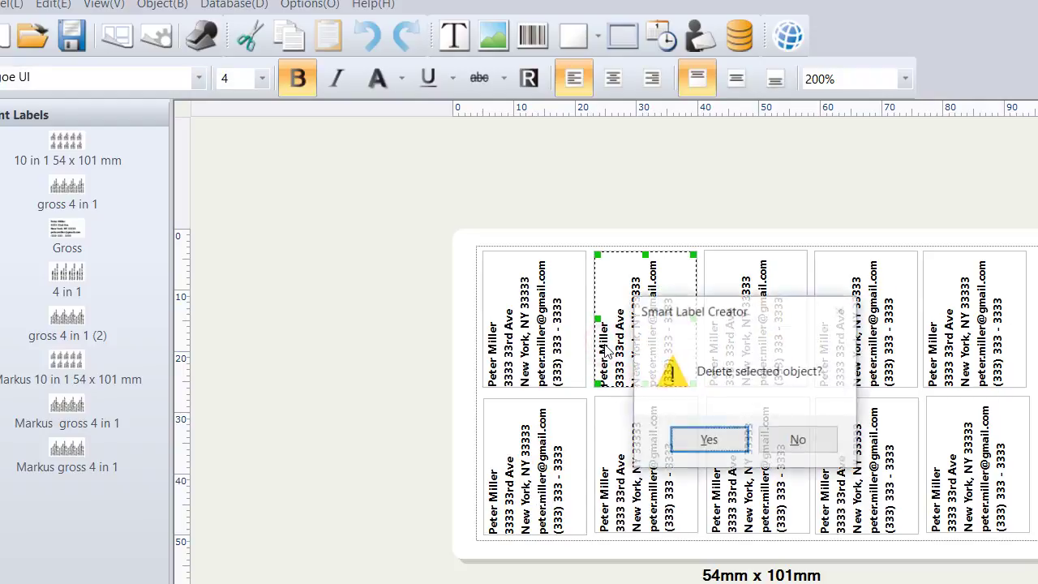
{"action": "left_click", "coordinate": [690, 441]}
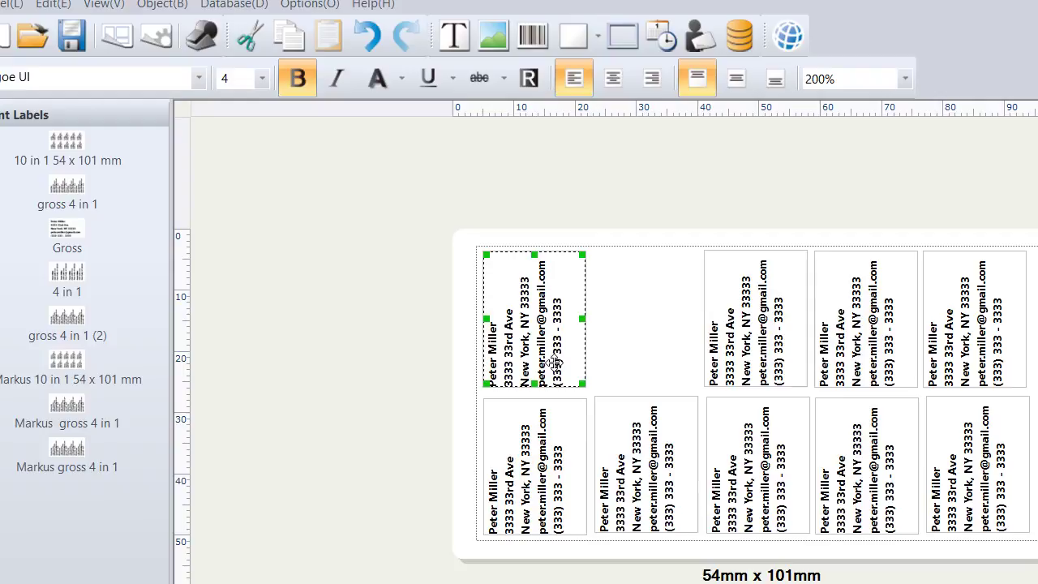
Step: Fill the empty second slot with a pasted copy of the first address label
{"action": "key", "text": "ctrl+c"}
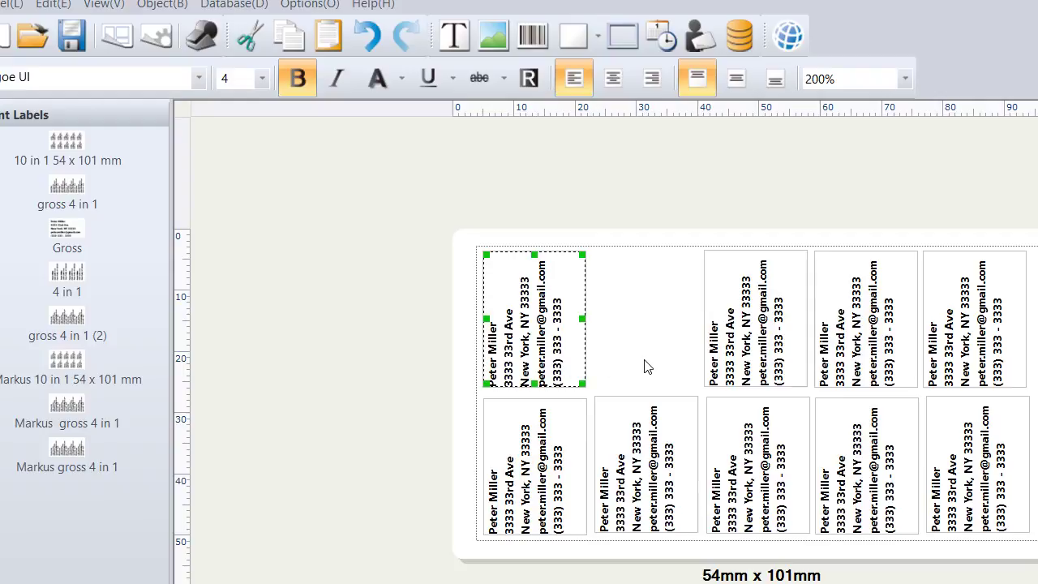
{"action": "key", "text": "ctrl+v"}
{"action": "left_click_drag", "start_coordinate": [577, 284], "coordinate": [672, 265]}
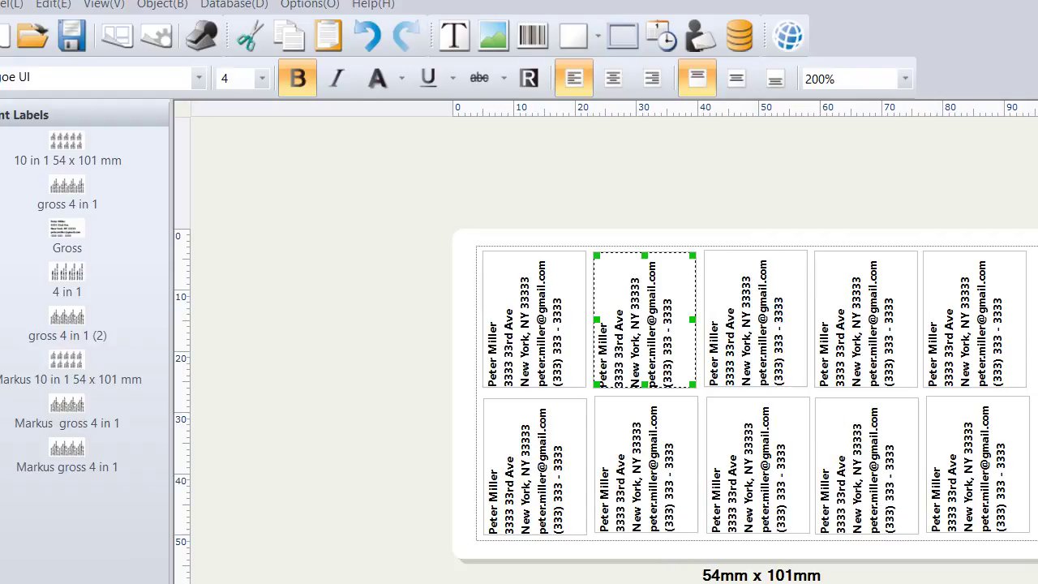
{"action": "left_click", "coordinate": [785, 241]}
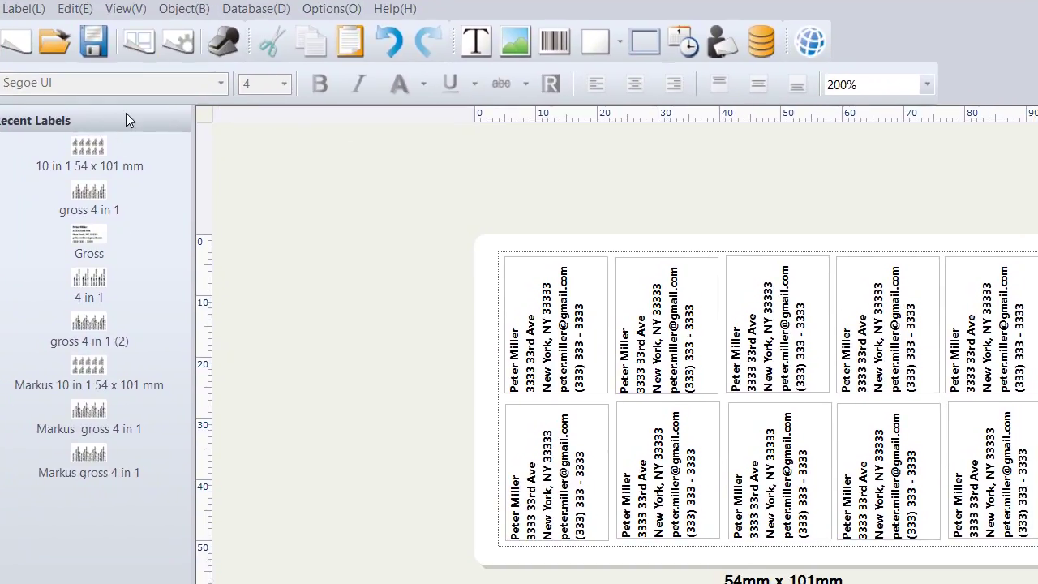
{"action": "left_click", "coordinate": [75, 8]}
{"action": "mouse_move", "coordinate": [108, 9]}
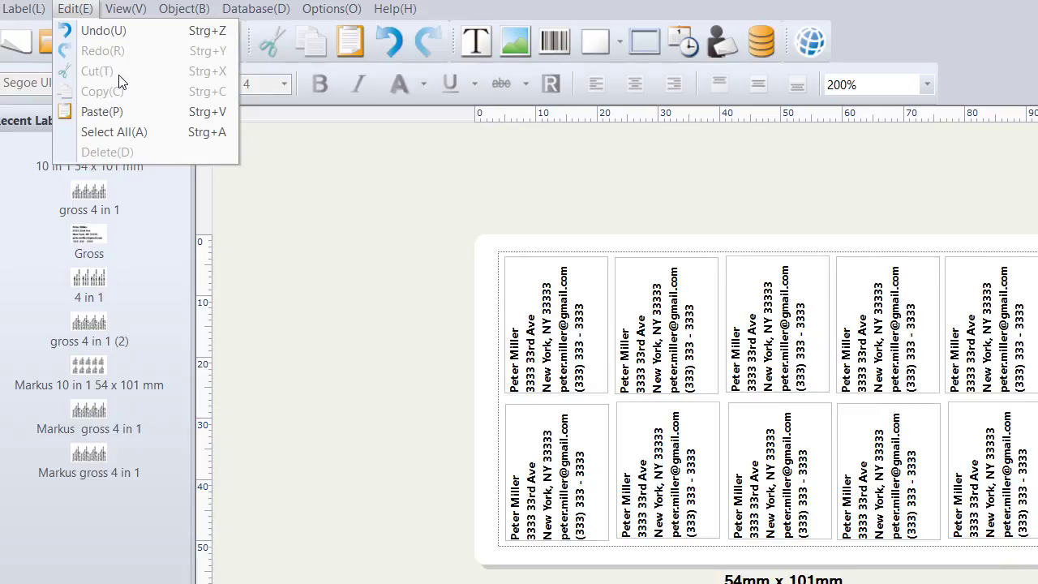
{"action": "mouse_move", "coordinate": [270, 3]}
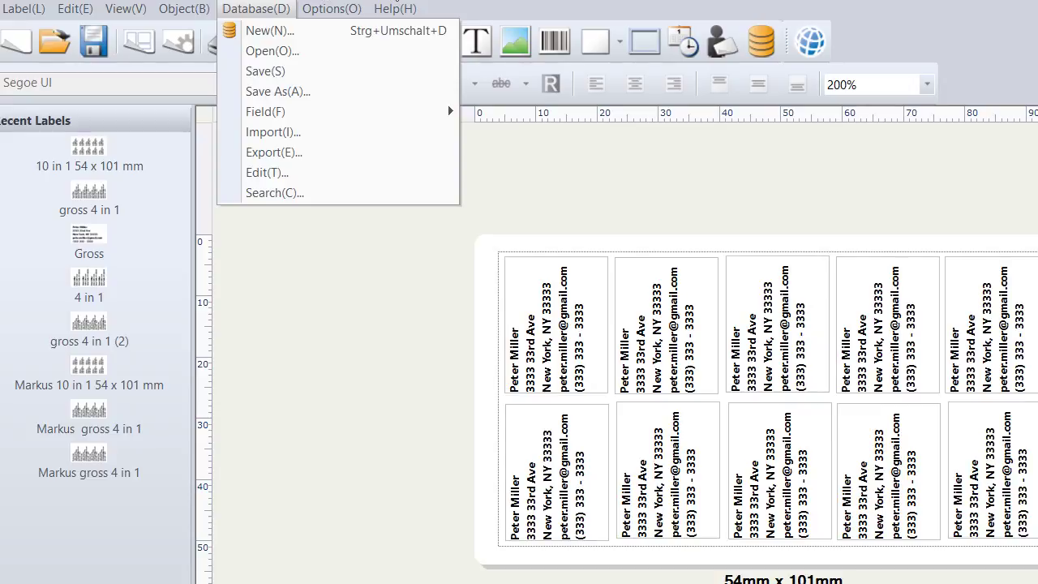
{"action": "key", "text": "Escape"}
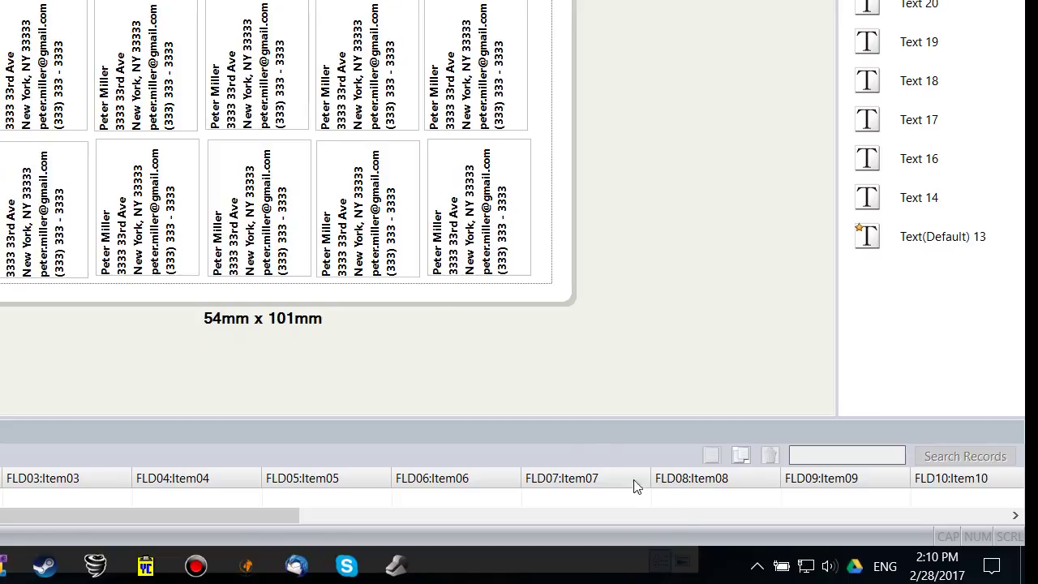
{"action": "left_click", "coordinate": [756, 566]}
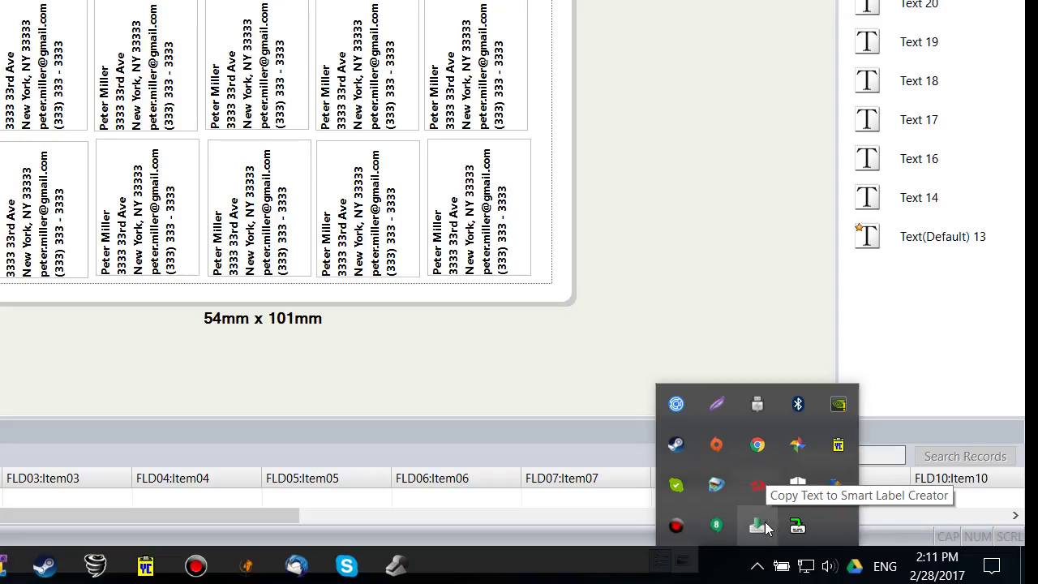
{"action": "left_click", "coordinate": [633, 294]}
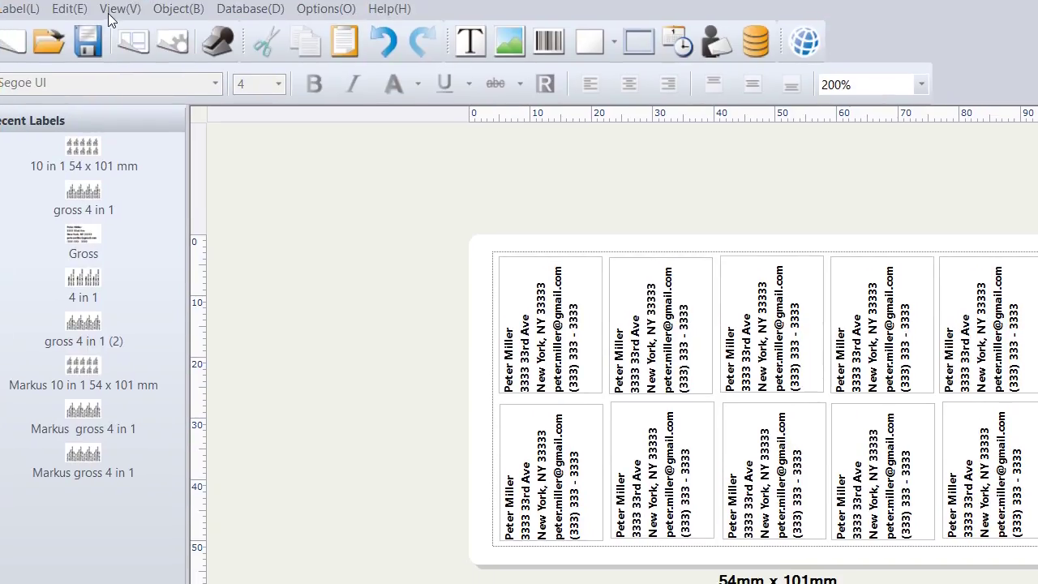
Step: Browse the Edit, View, Object, Database and Options menus, ending at the Help menu
{"action": "left_click", "coordinate": [76, 0]}
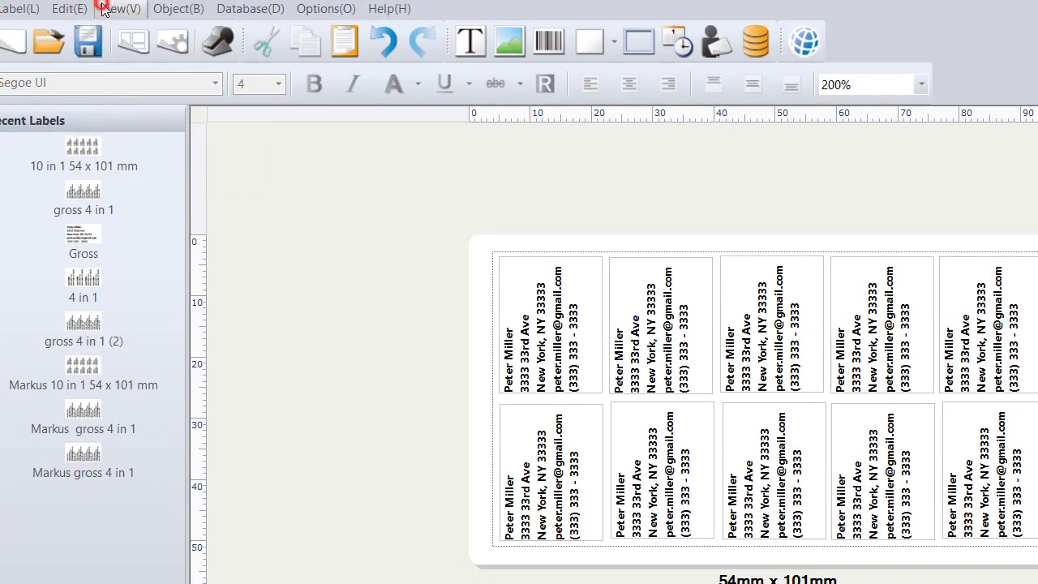
{"action": "left_click", "coordinate": [102, 8]}
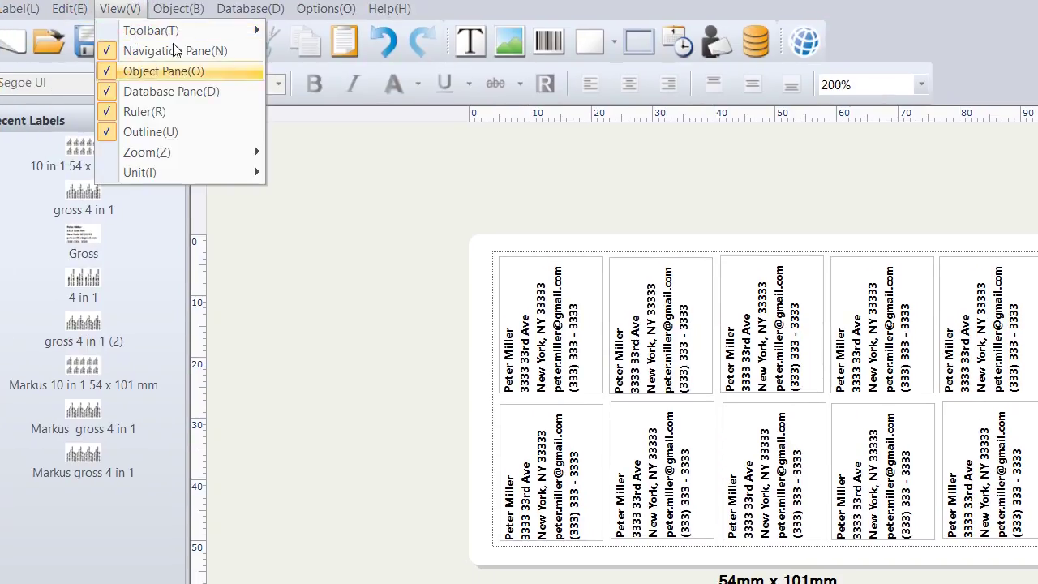
{"action": "mouse_move", "coordinate": [191, 32]}
{"action": "mouse_move", "coordinate": [185, 13]}
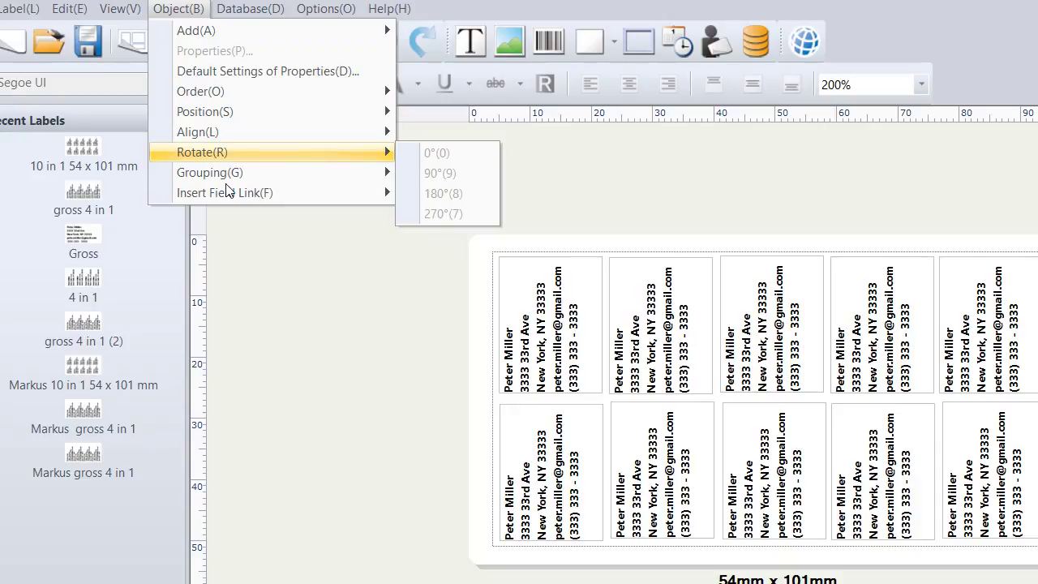
{"action": "mouse_move", "coordinate": [220, 110]}
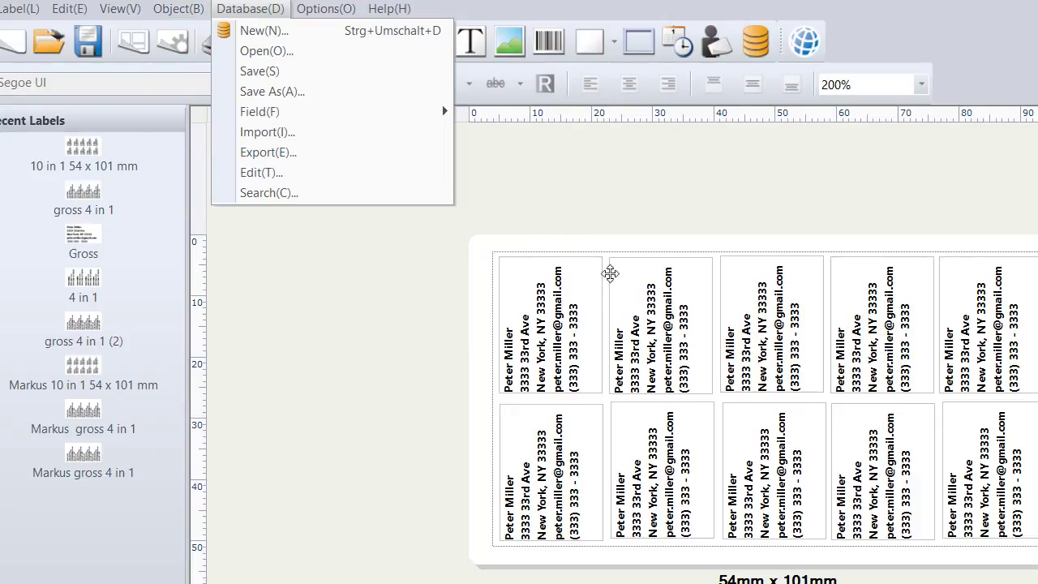
{"action": "left_click", "coordinate": [247, 10]}
{"action": "left_click", "coordinate": [248, 9]}
{"action": "mouse_move", "coordinate": [318, 14]}
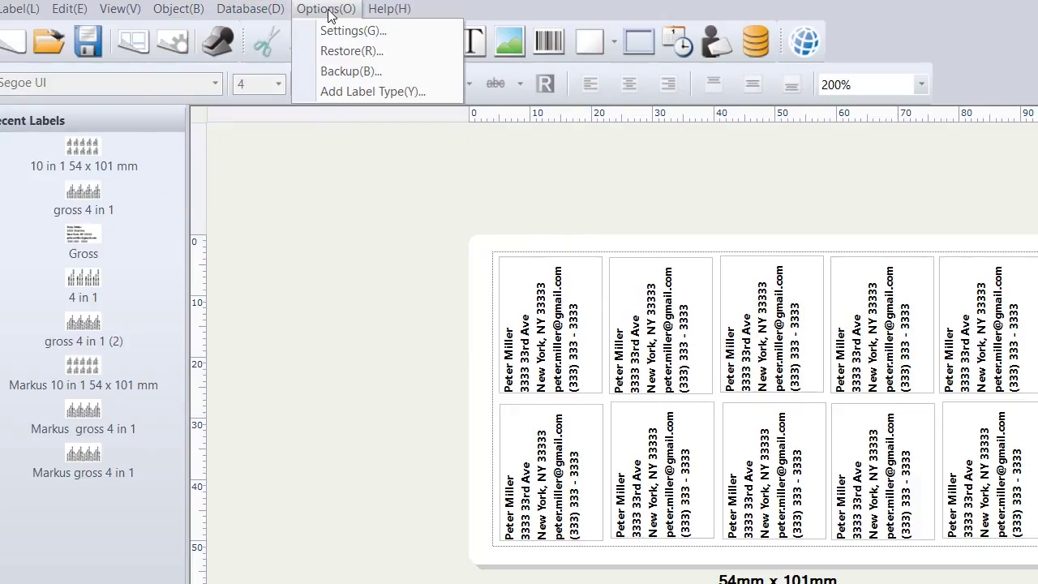
{"action": "mouse_move", "coordinate": [389, 14]}
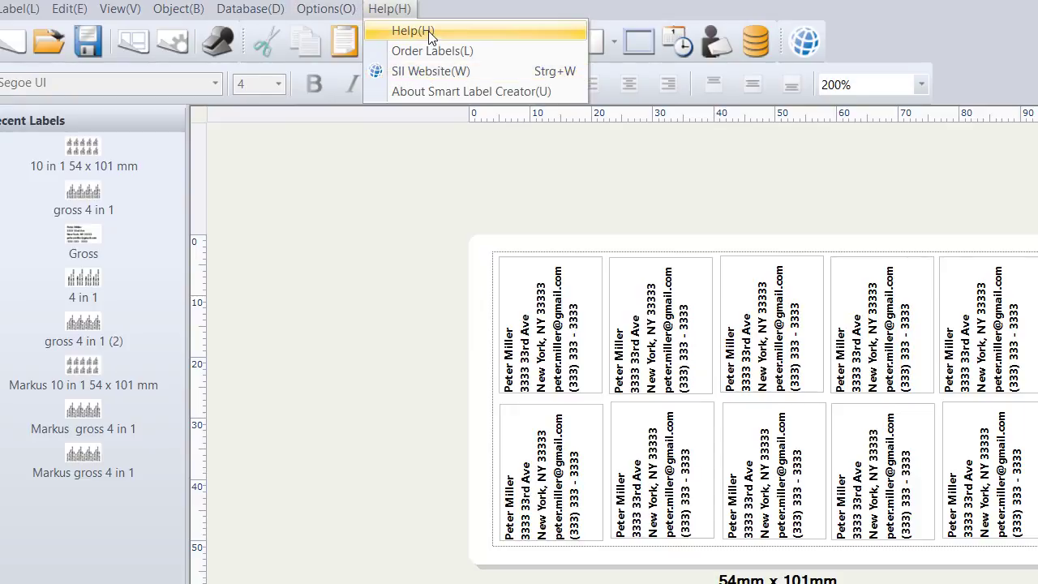
Step: Open Help, shift its window left, and expand the Introduction and Tutorial topics
{"action": "left_click", "coordinate": [430, 33]}
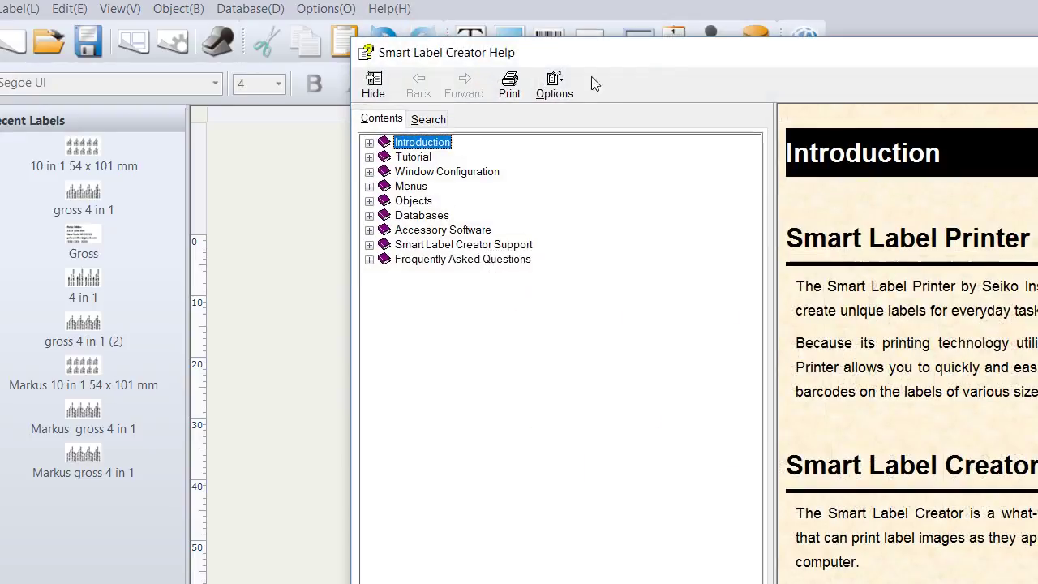
{"action": "left_click_drag", "start_coordinate": [619, 54], "coordinate": [344, 39]}
{"action": "left_click", "coordinate": [108, 125]}
{"action": "left_click", "coordinate": [108, 242]}
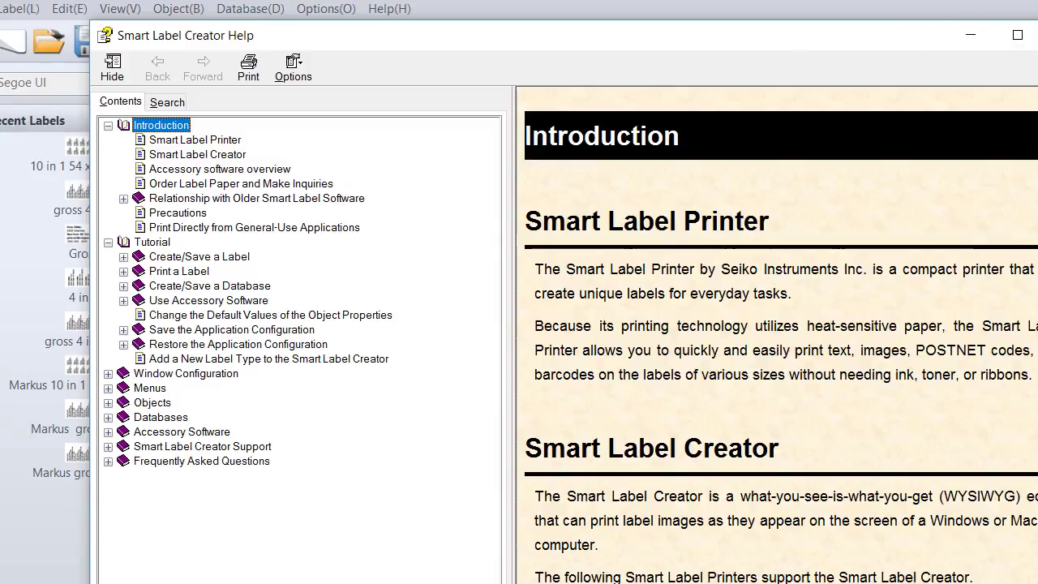
Step: Close the Smart Label Creator Help window to return to the ten-label sheet
{"action": "left_click", "coordinate": [970, 34]}
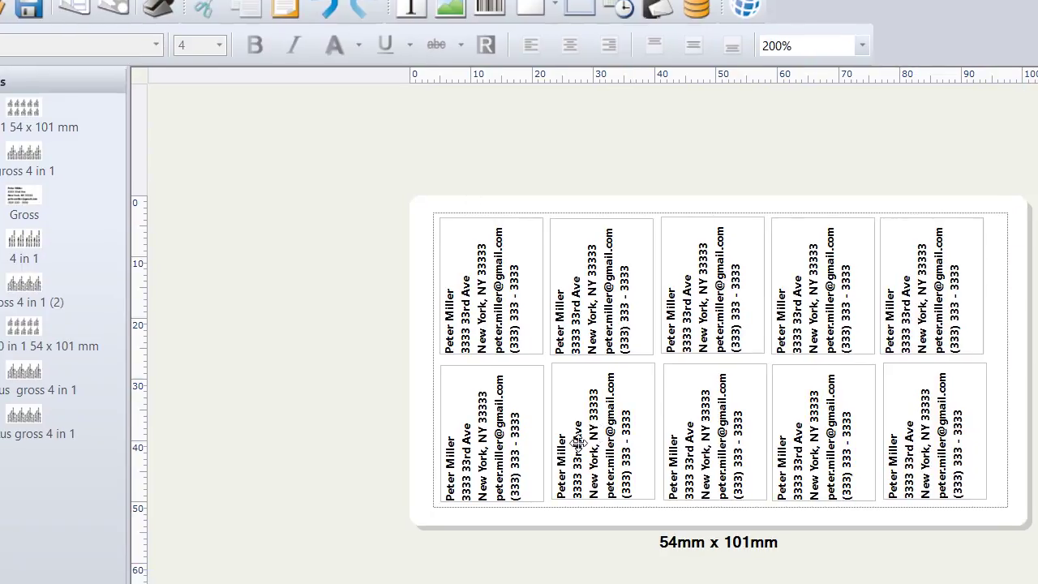
{"action": "left_click", "coordinate": [467, 280]}
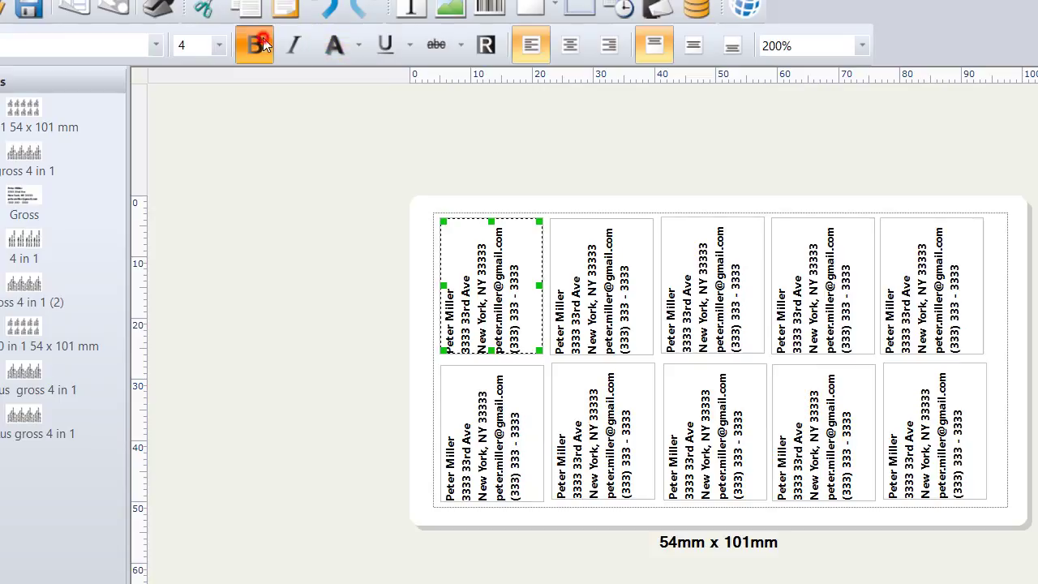
{"action": "left_click", "coordinate": [254, 44]}
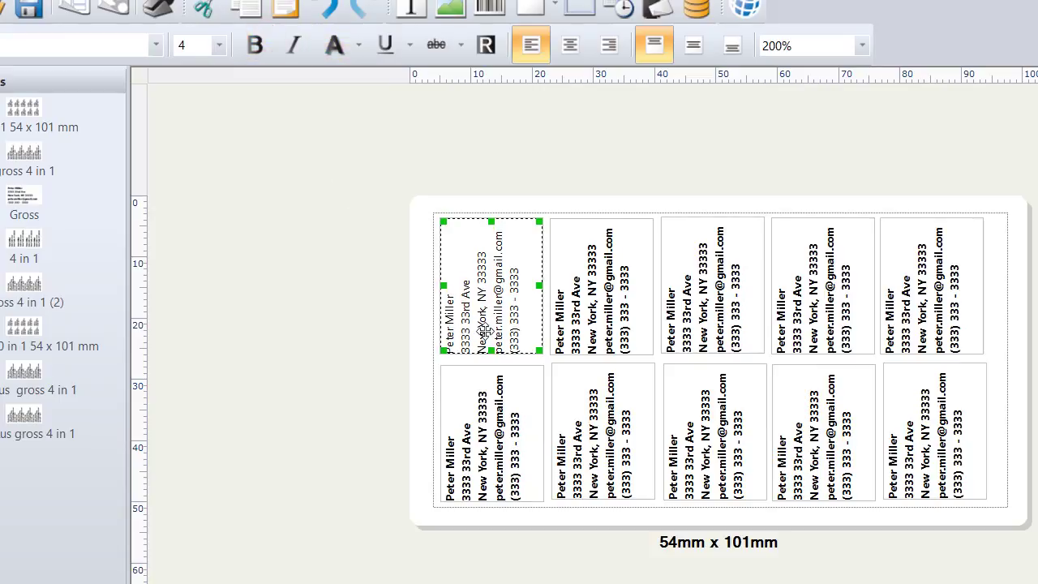
{"action": "left_click", "coordinate": [558, 318]}
{"action": "left_click", "coordinate": [486, 318]}
{"action": "left_click", "coordinate": [255, 44]}
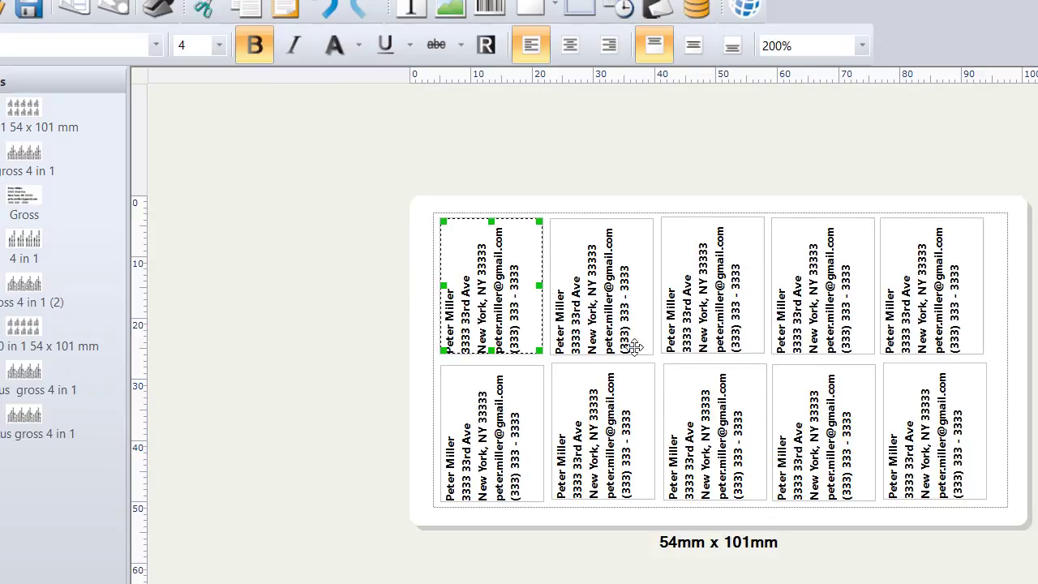
{"action": "left_click", "coordinate": [591, 280]}
{"action": "left_click", "coordinate": [496, 278]}
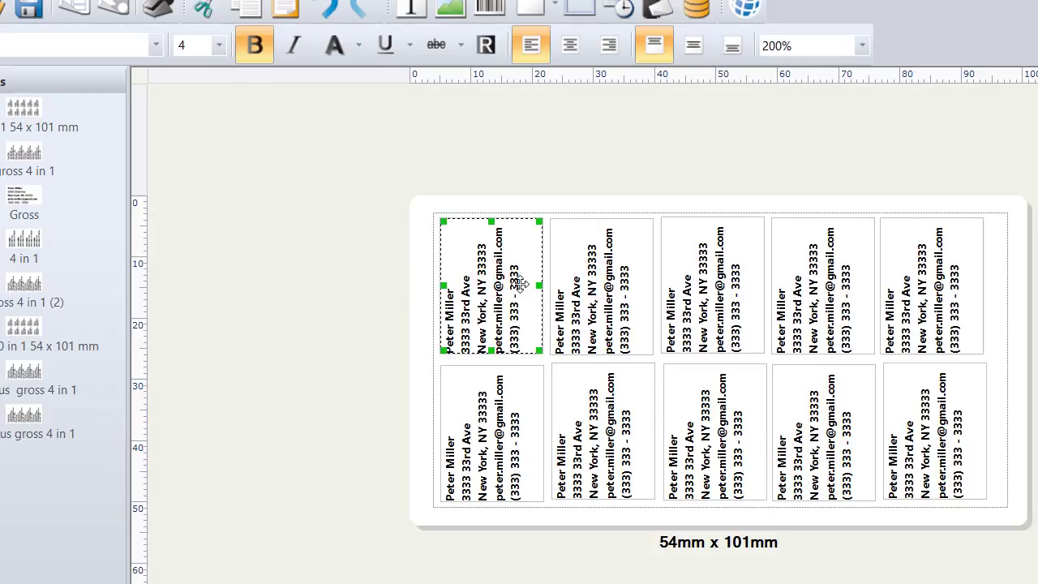